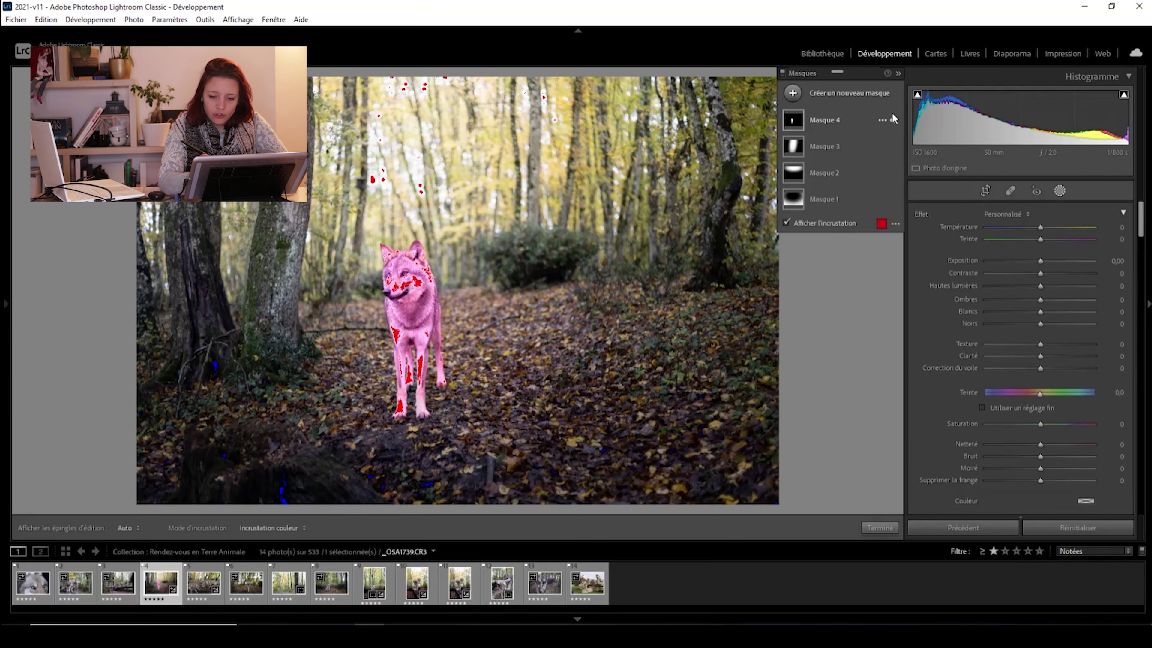
# - Create a brush mask with size 20, paint a patch on the leafy ground to the wolf's right, and erase some streaks from it
pyautogui.click(849, 96)
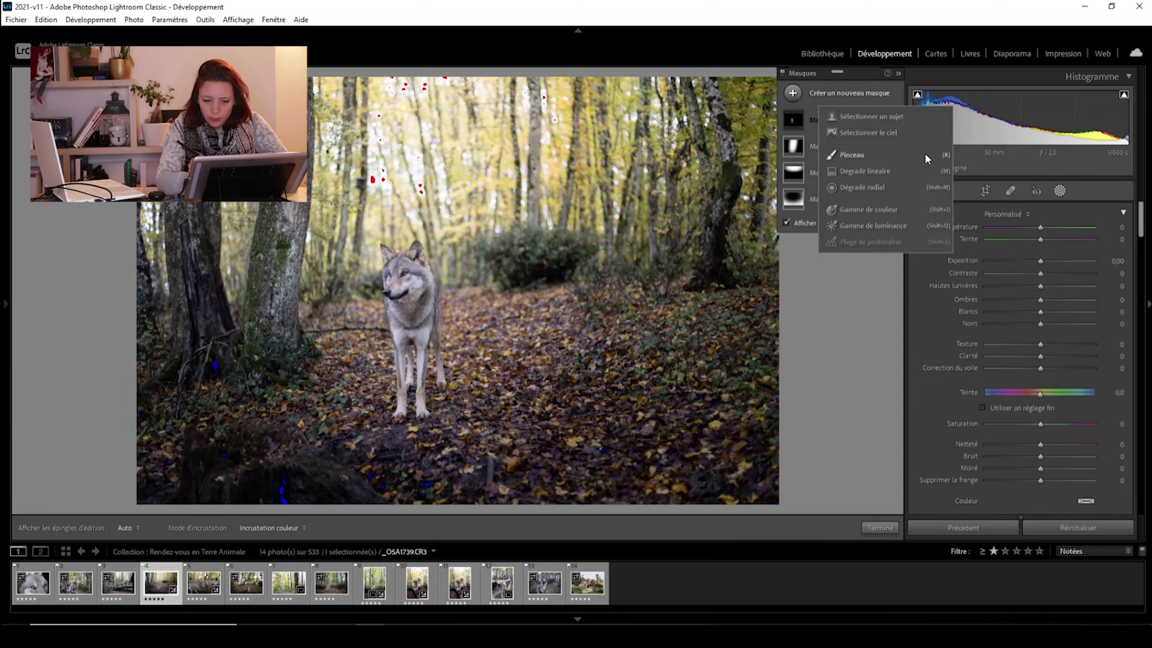
pyautogui.click(926, 156)
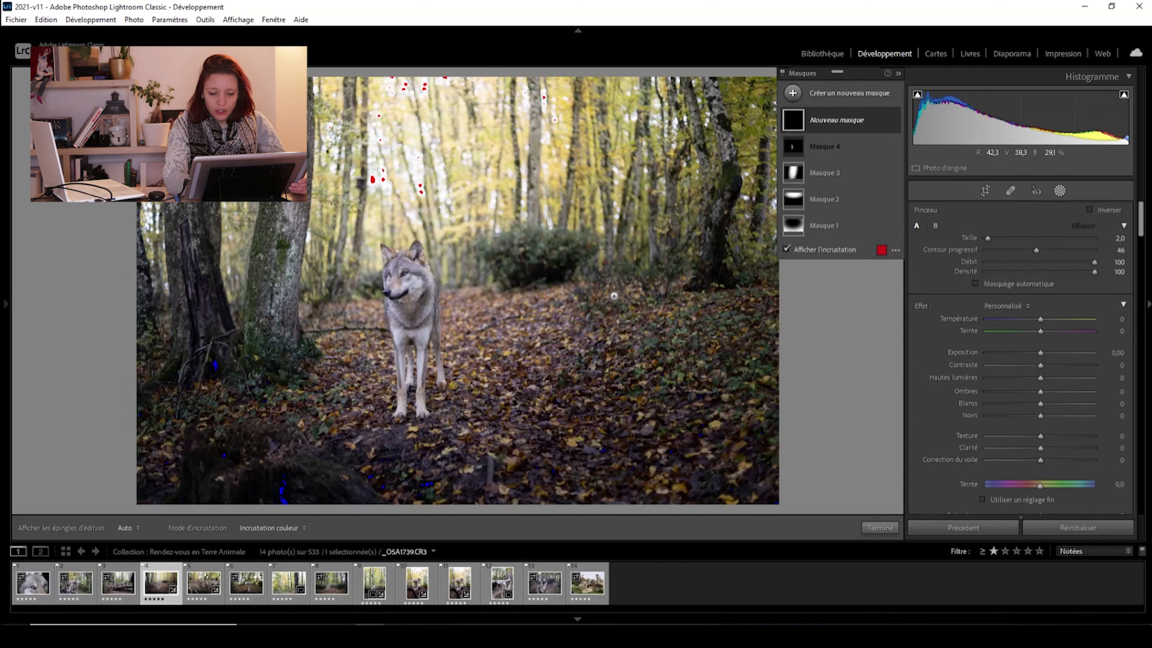
pyautogui.moveTo(987, 238); pyautogui.dragTo(1008, 238)
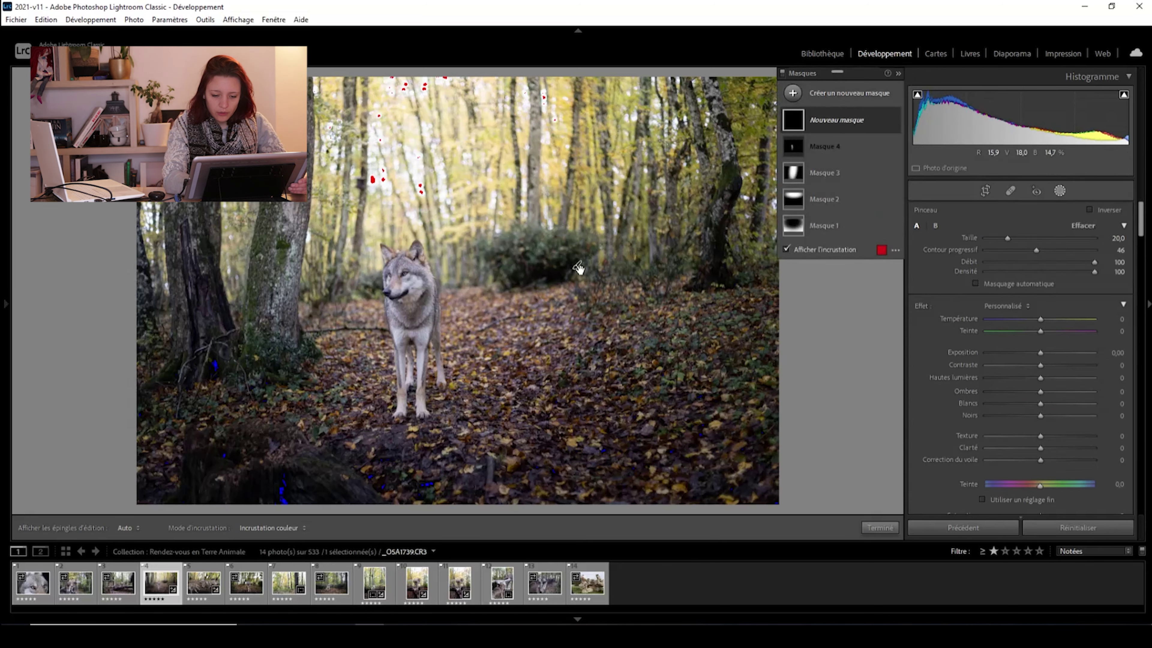
pyautogui.moveTo(599, 281); pyautogui.dragTo(667, 319)
pyautogui.press('alt')
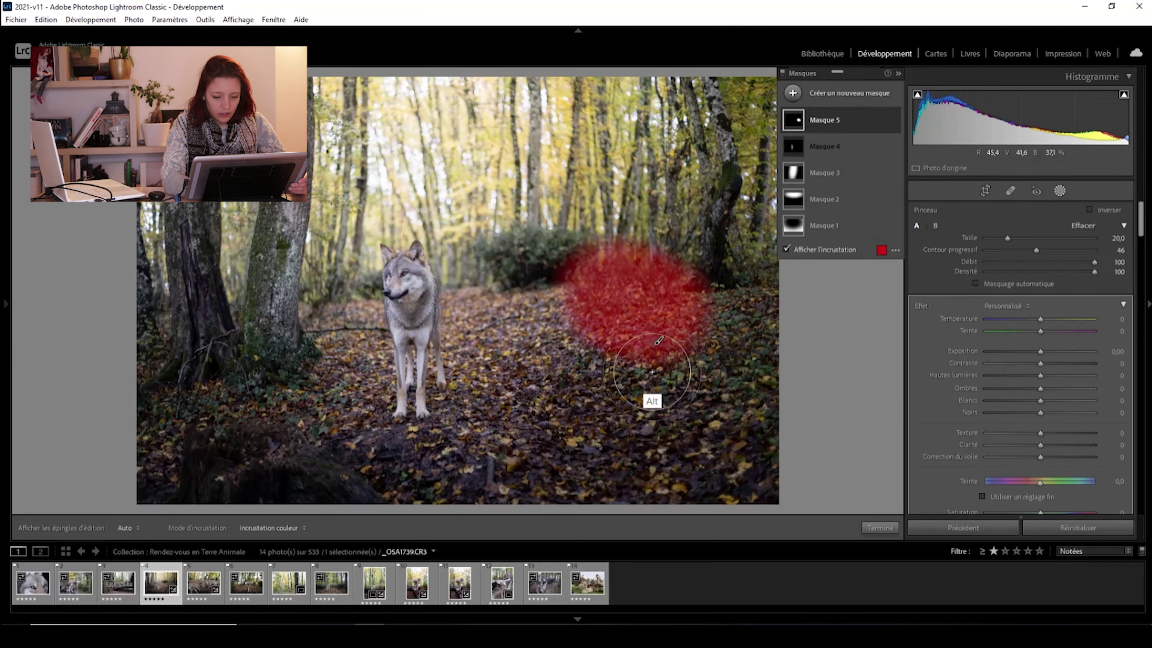
pyautogui.moveTo(656, 319)
pyautogui.mouseDown()
pyautogui.moveTo(644, 327)
pyautogui.moveTo(621, 277)
pyautogui.moveTo(630, 334)
pyautogui.moveTo(692, 389)
pyautogui.moveTo(728, 358)
pyautogui.moveTo(673, 325)
pyautogui.moveTo(670, 287)
pyautogui.mouseUp()
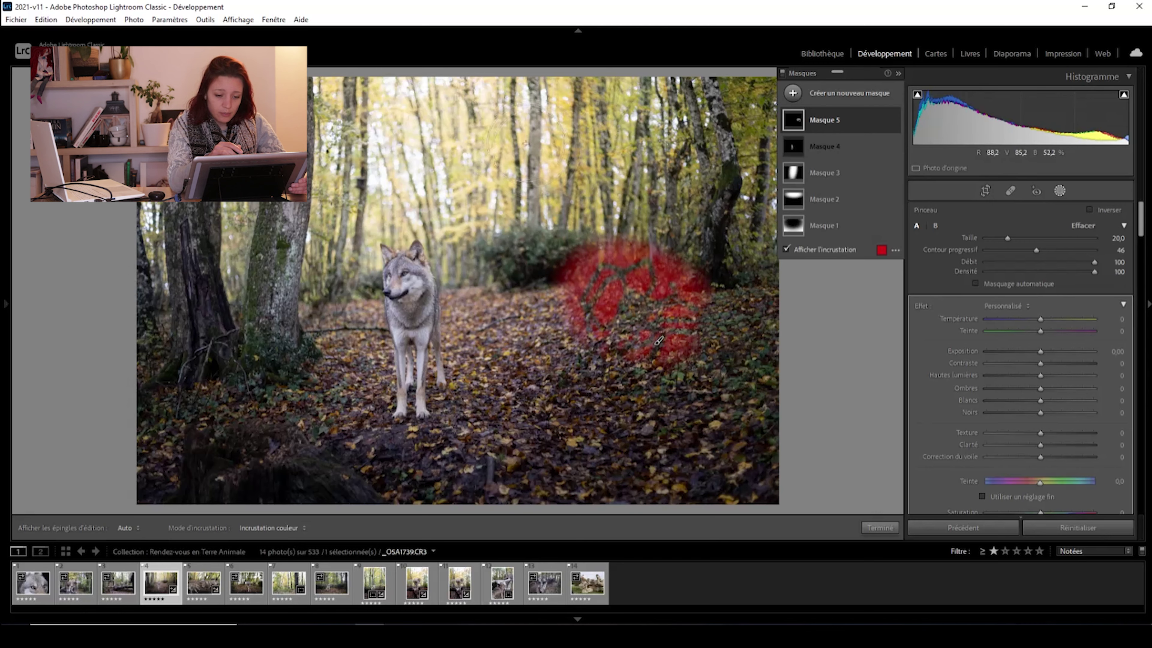
# - Extend the brush mask over the trees in the photo's upper right and erase part of it with an enlarged eraser
pyautogui.press('h')
pyautogui.moveTo(539, 136)
pyautogui.mouseDown()
pyautogui.moveTo(698, 170)
pyautogui.moveTo(524, 119)
pyautogui.mouseUp()
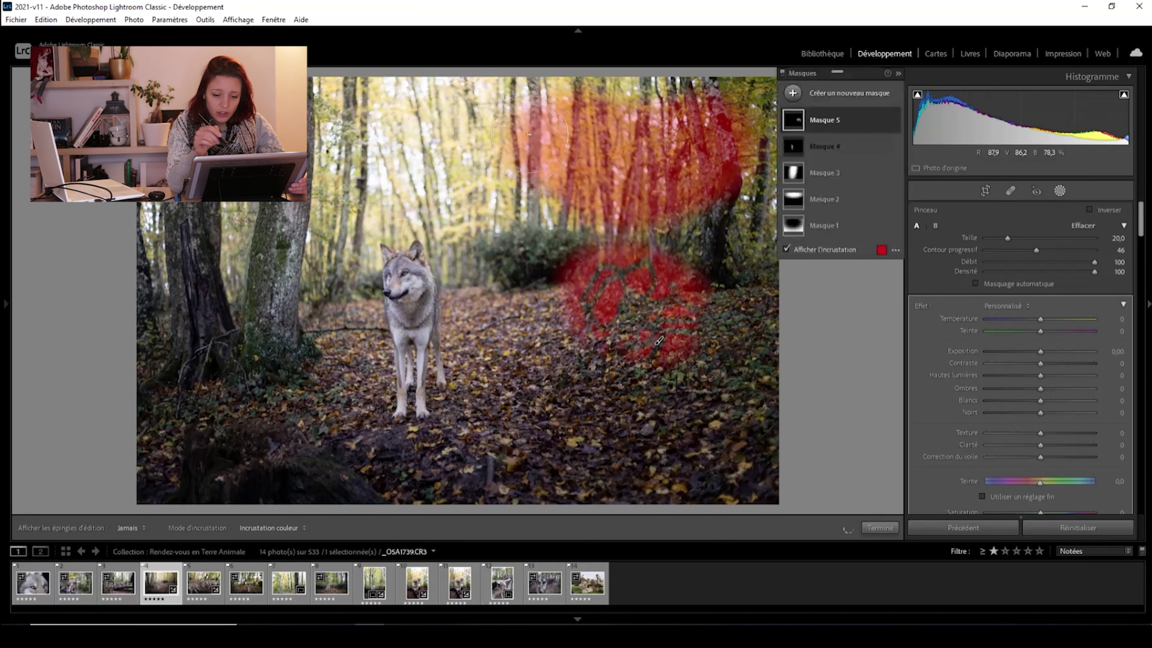
pyautogui.press('alt')
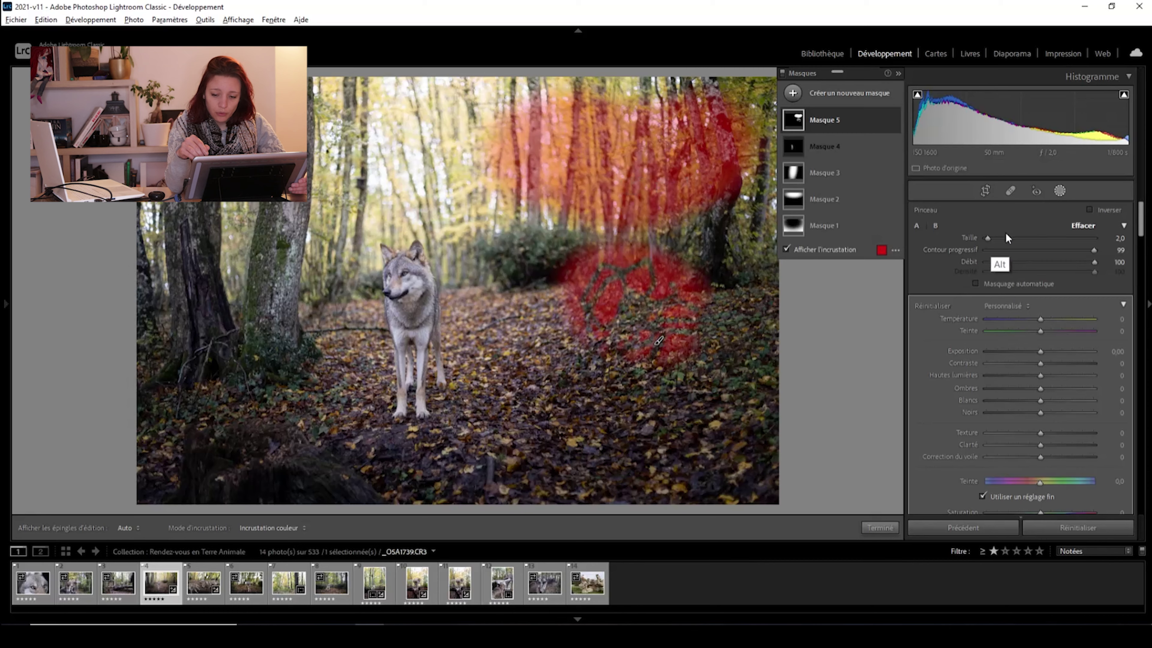
pyautogui.moveTo(987, 237); pyautogui.dragTo(1005, 237)
pyautogui.moveTo(608, 174)
pyautogui.mouseDown()
pyautogui.moveTo(682, 161)
pyautogui.moveTo(590, 169)
pyautogui.moveTo(531, 154)
pyautogui.mouseUp()
# - Return to Masque 5 and paint the erased tree area and the dark bush back into its brush mask
pyautogui.moveTo(828, 164)
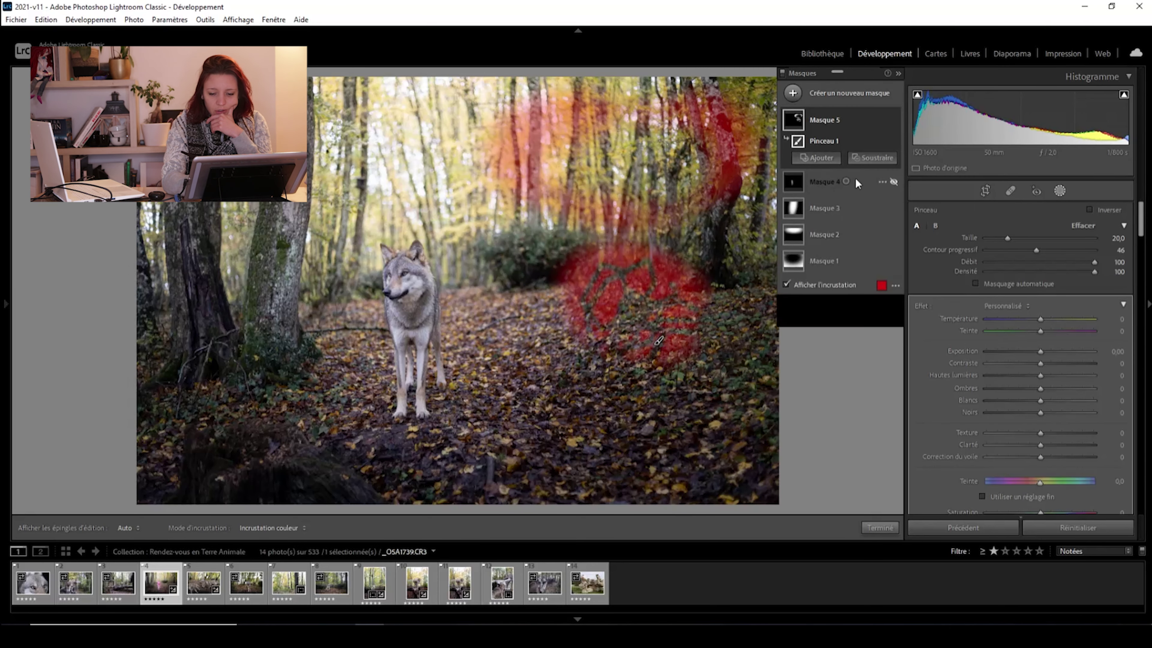
pyautogui.click(895, 191)
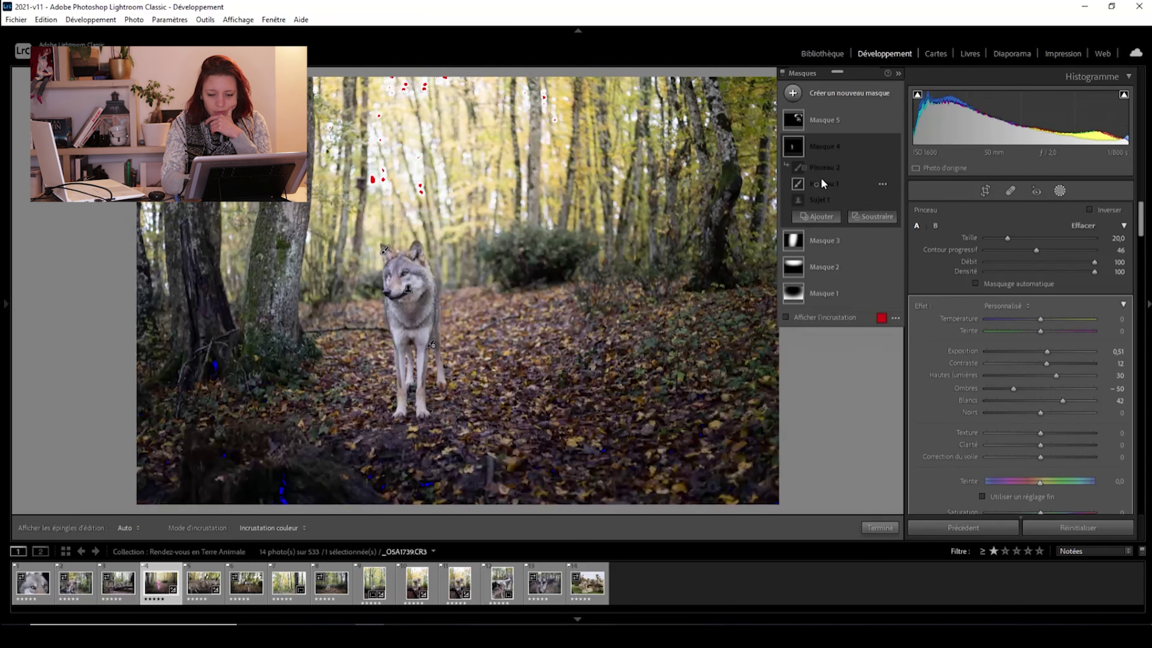
pyautogui.click(854, 113)
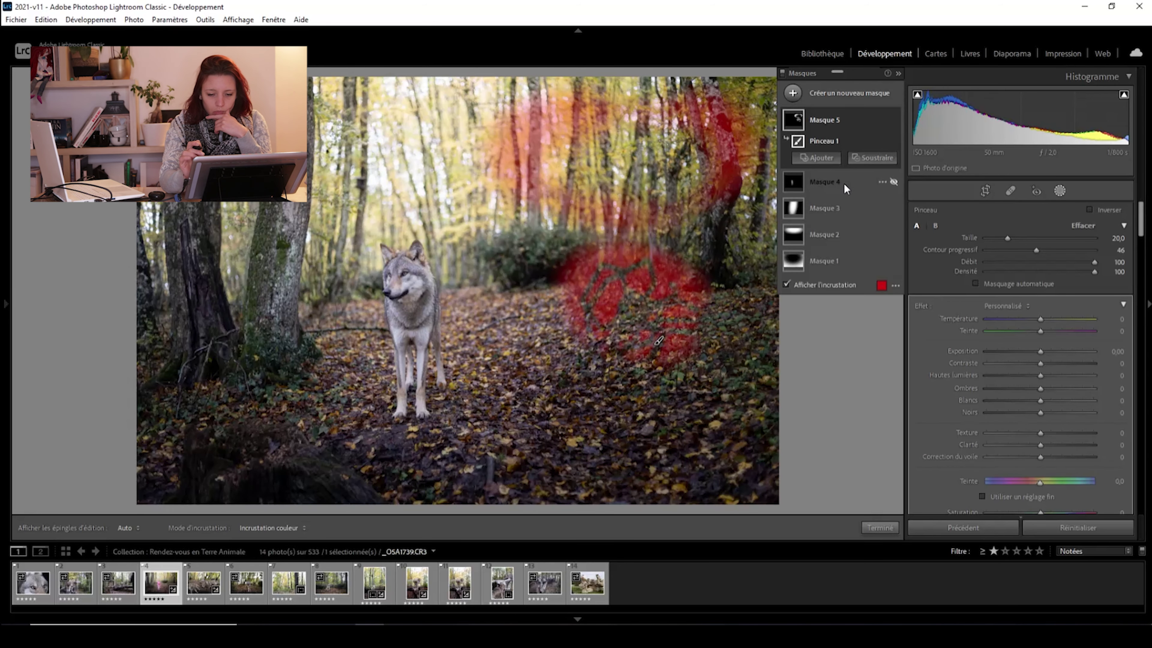
pyautogui.press('h')
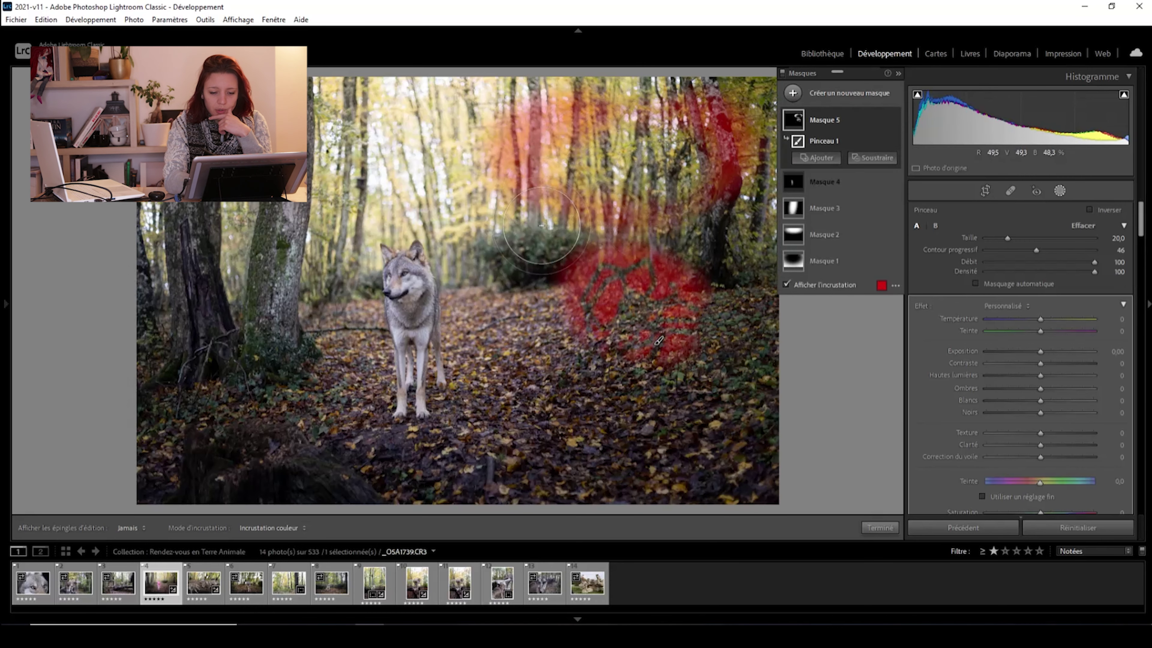
pyautogui.moveTo(542, 226); pyautogui.dragTo(553, 230)
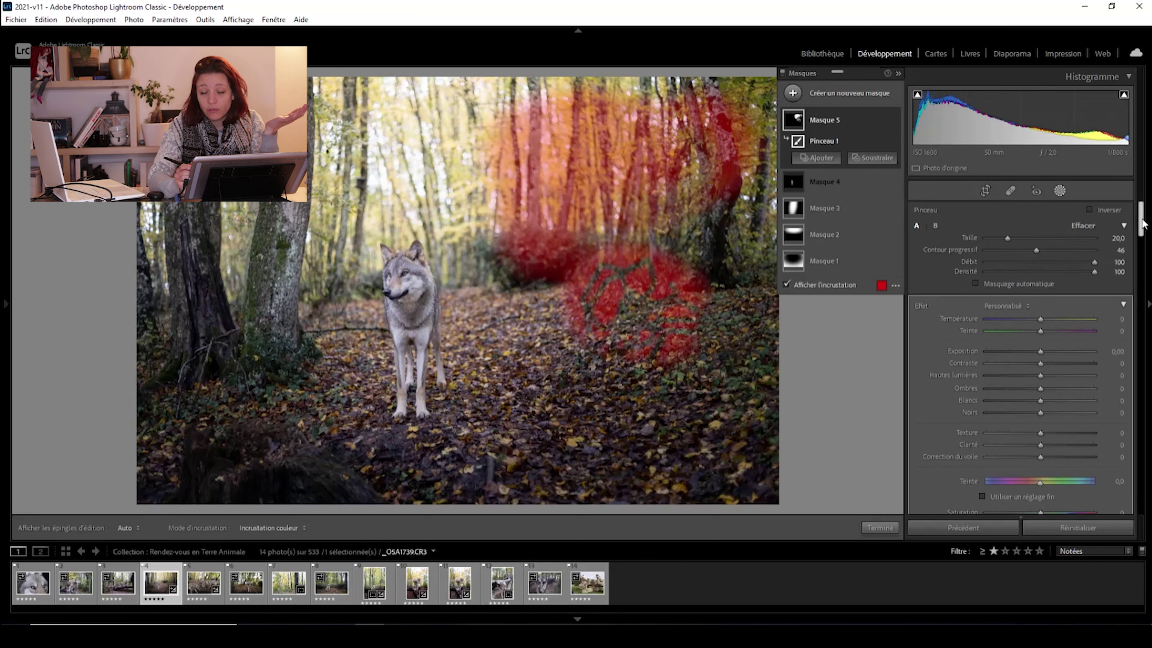
# - Invert the Masque 5 brush selection to preview it and switch the inversion back off
pyautogui.moveTo(1138, 222)
pyautogui.mouseDown()
pyautogui.moveTo(1140, 249)
pyautogui.moveTo(1141, 211)
pyautogui.mouseUp()
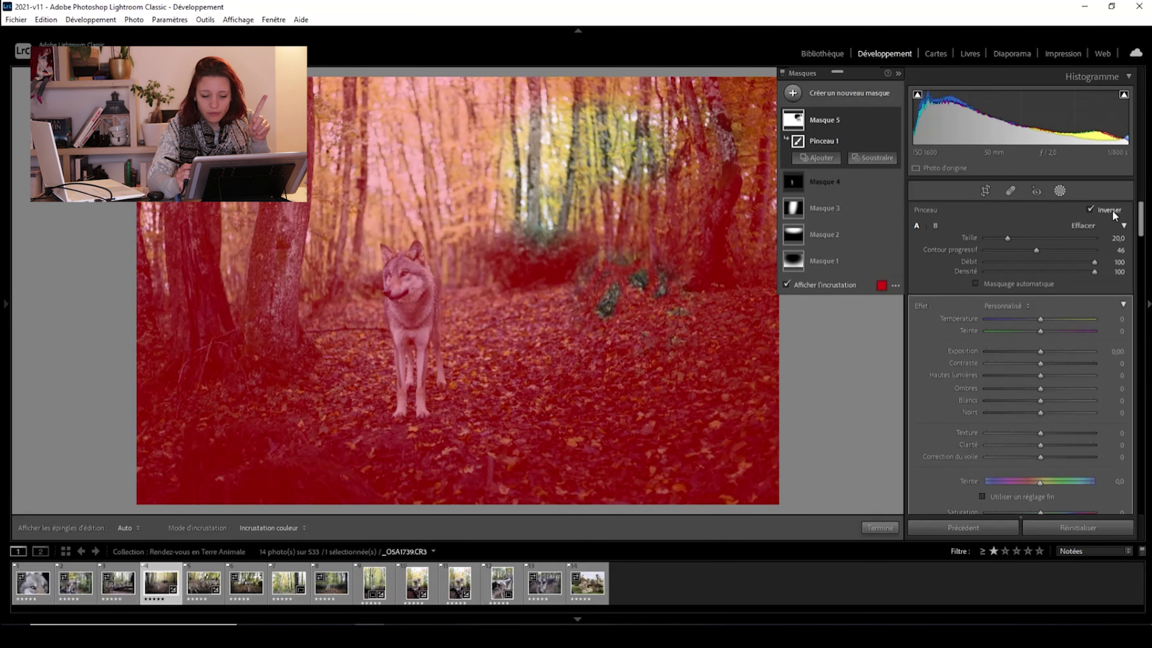
pyautogui.click(1112, 211)
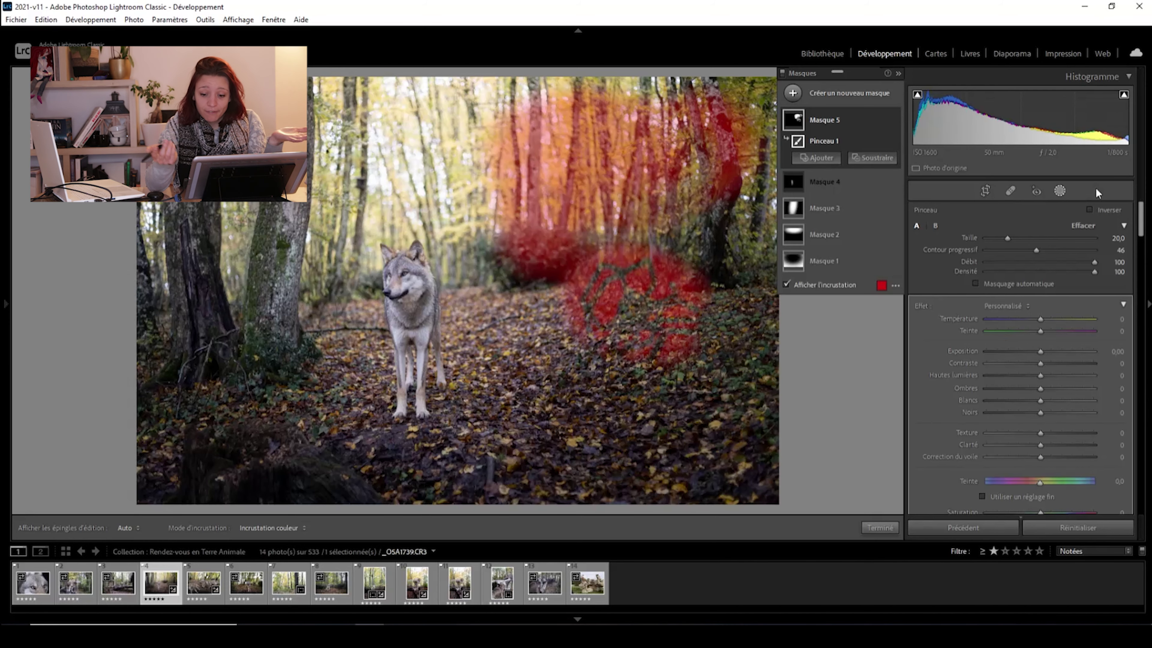
# - Create a linear gradient mask running from the photo's bottom edge up to the bush behind the wolf
pyautogui.click(818, 96)
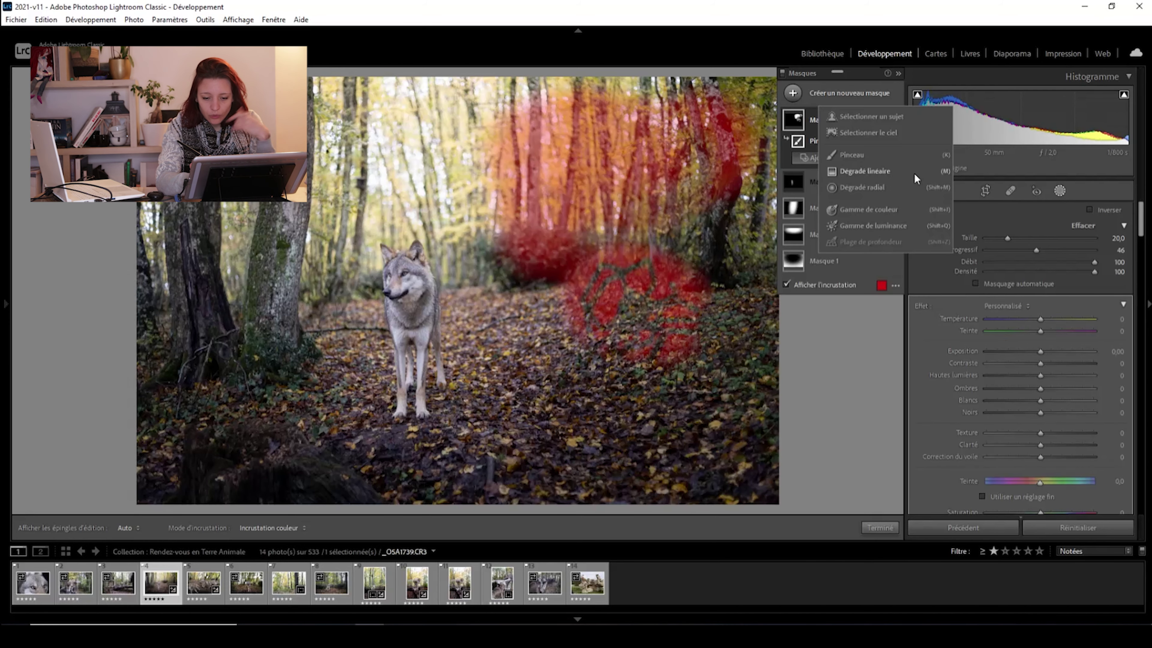
pyautogui.click(921, 170)
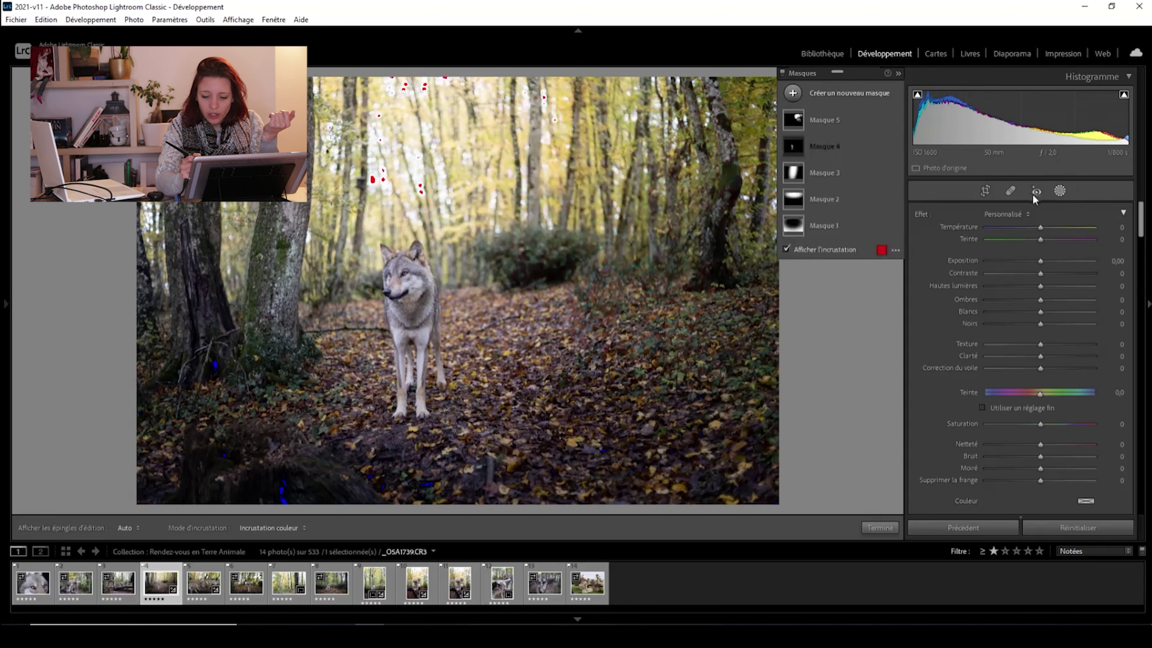
pyautogui.moveTo(485, 499); pyautogui.dragTo(507, 218)
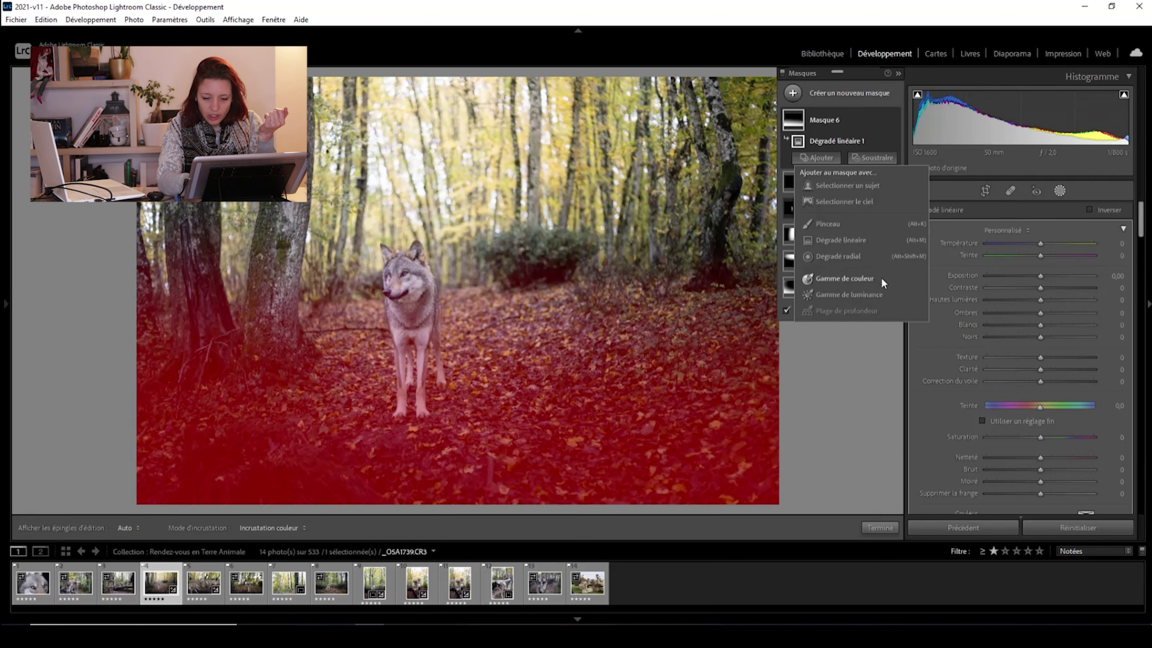
# - Add a colour range sampled from the yellow foliage to the gradient mask and set its refinement (Affiner) to 39
pyautogui.click(882, 278)
pyautogui.hotkey('shift', 'j')
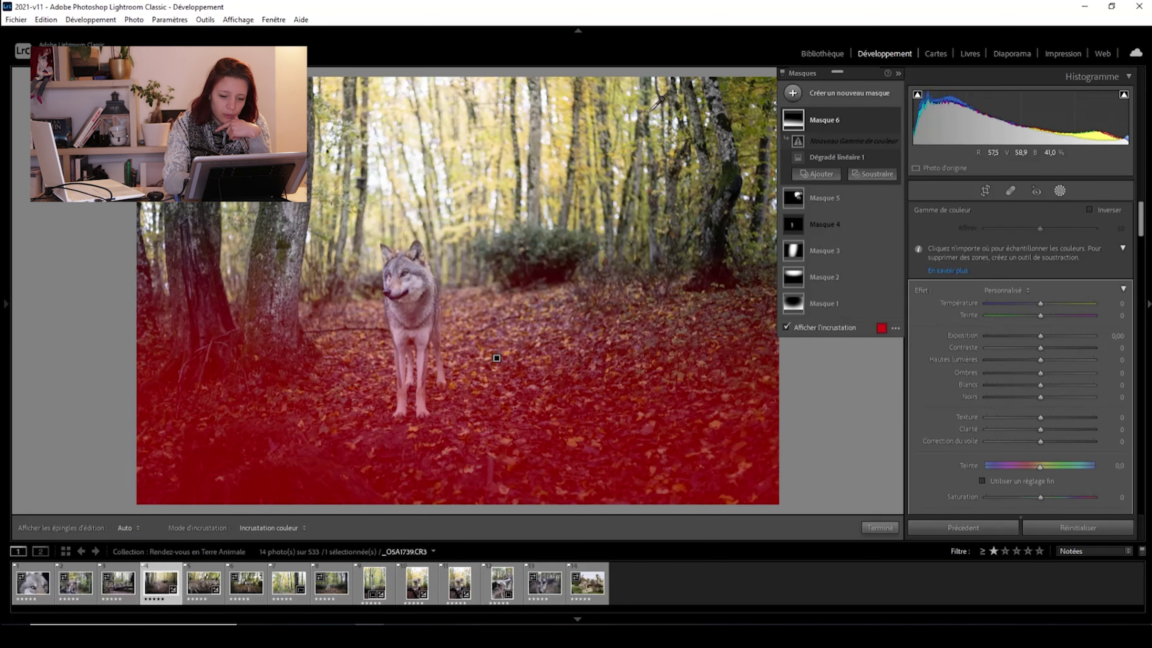
pyautogui.click(632, 98)
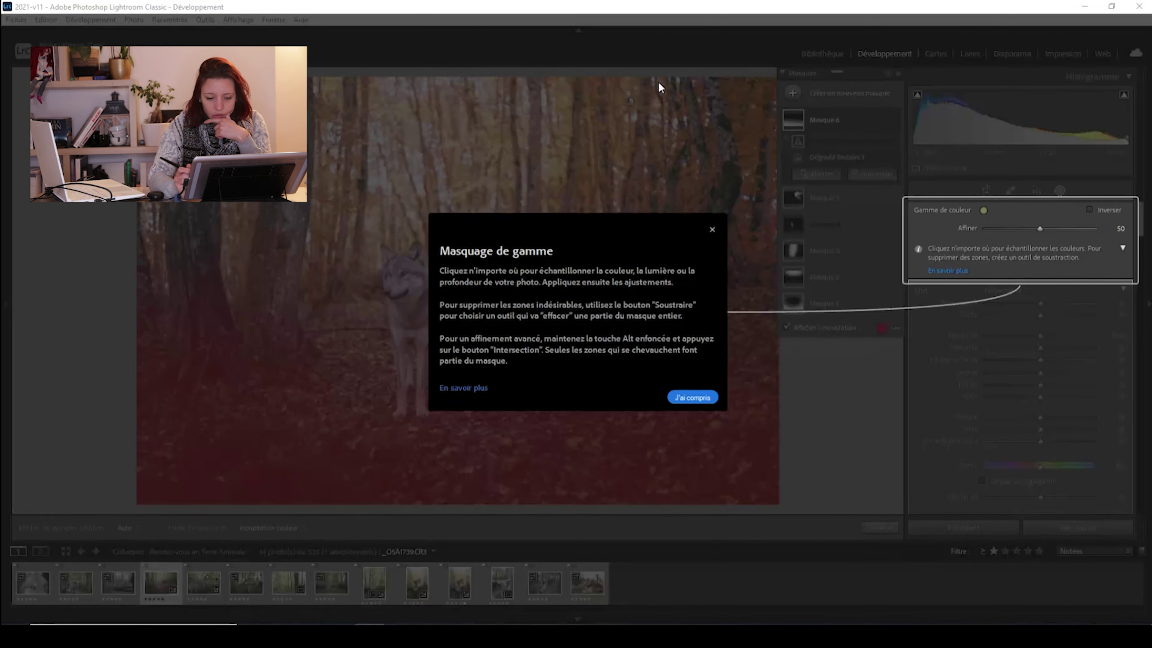
pyautogui.click(693, 397)
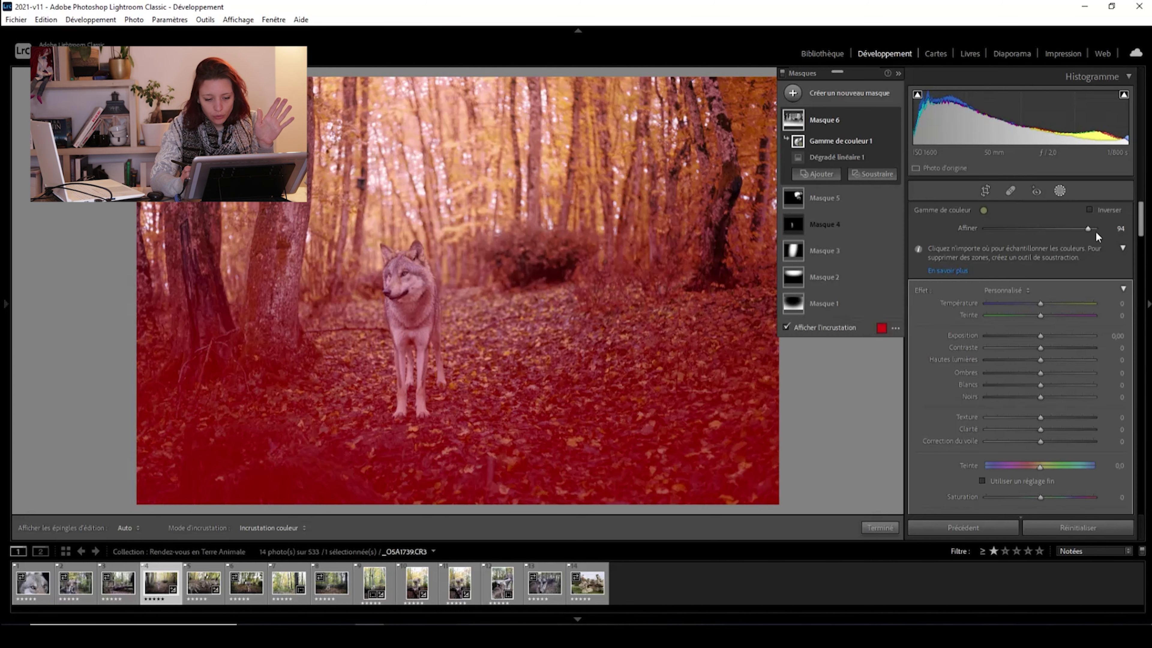
pyautogui.moveTo(1096, 232); pyautogui.dragTo(998, 230)
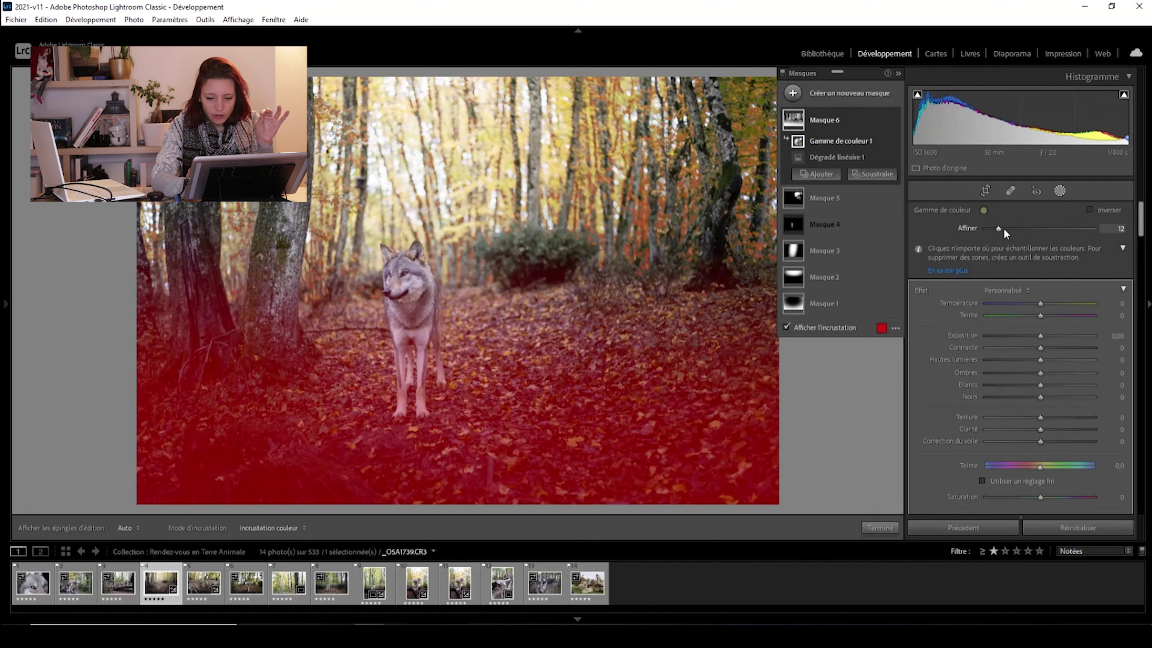
pyautogui.moveTo(1013, 230); pyautogui.dragTo(1027, 228)
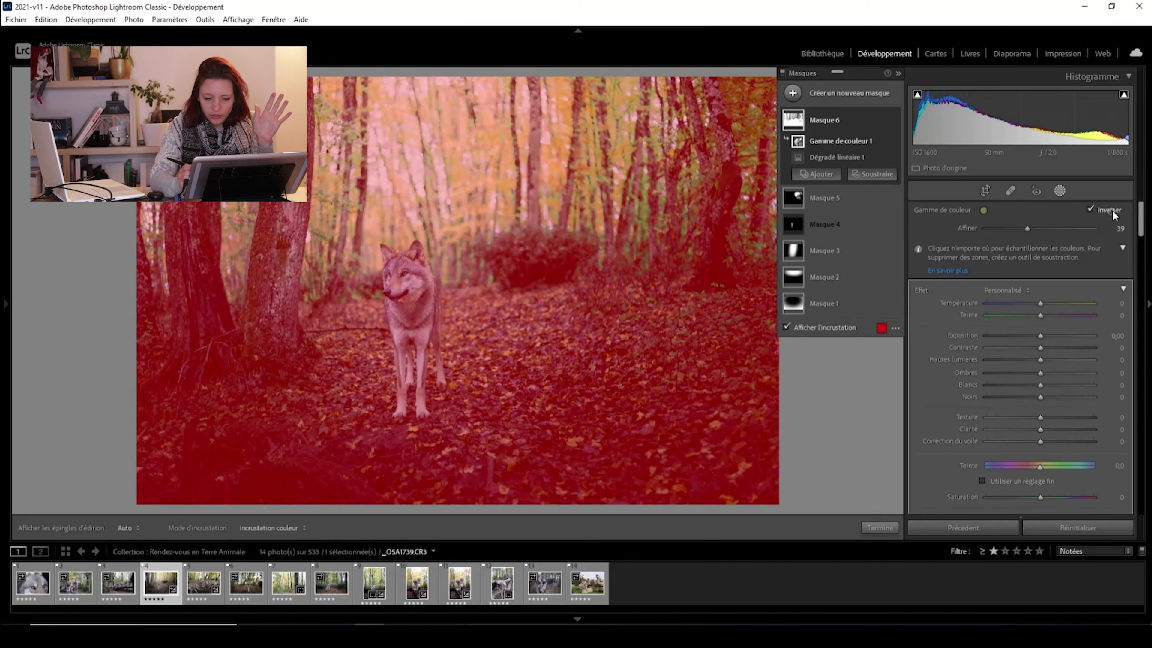
# - Set the hue (Teinte) of Masque 6 to -76 and hide the mask's effect
pyautogui.scroll(-3, 1060, 374)
pyautogui.moveTo(1040, 411); pyautogui.dragTo(1024, 383)
pyautogui.doubleClick(965, 412)
pyautogui.moveTo(1140, 219); pyautogui.dragTo(1139, 210)
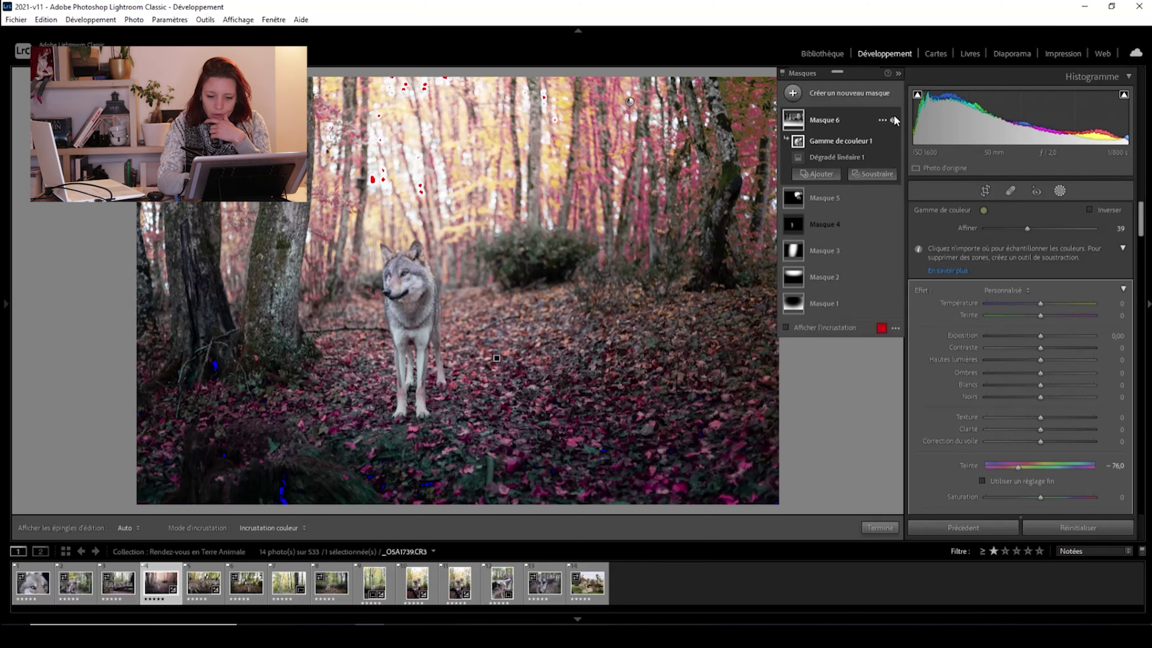
pyautogui.click(893, 120)
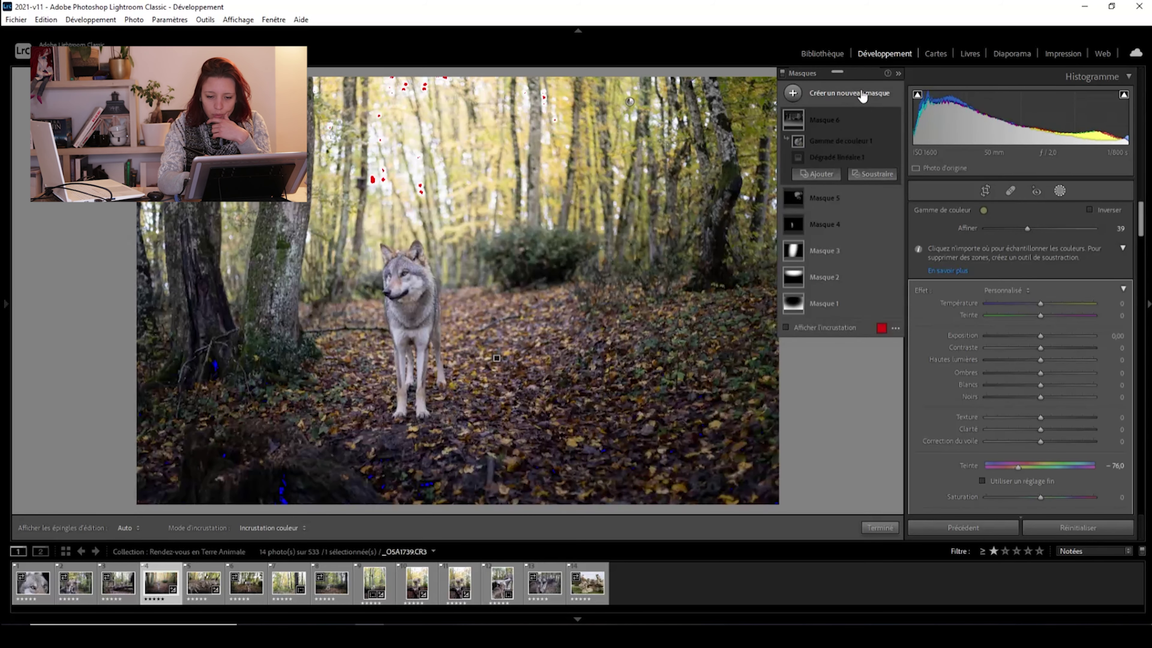
# - Create a luminance range mask sampled from the bright background between the trees and narrow its range to 72/89–100/100
pyautogui.click(862, 93)
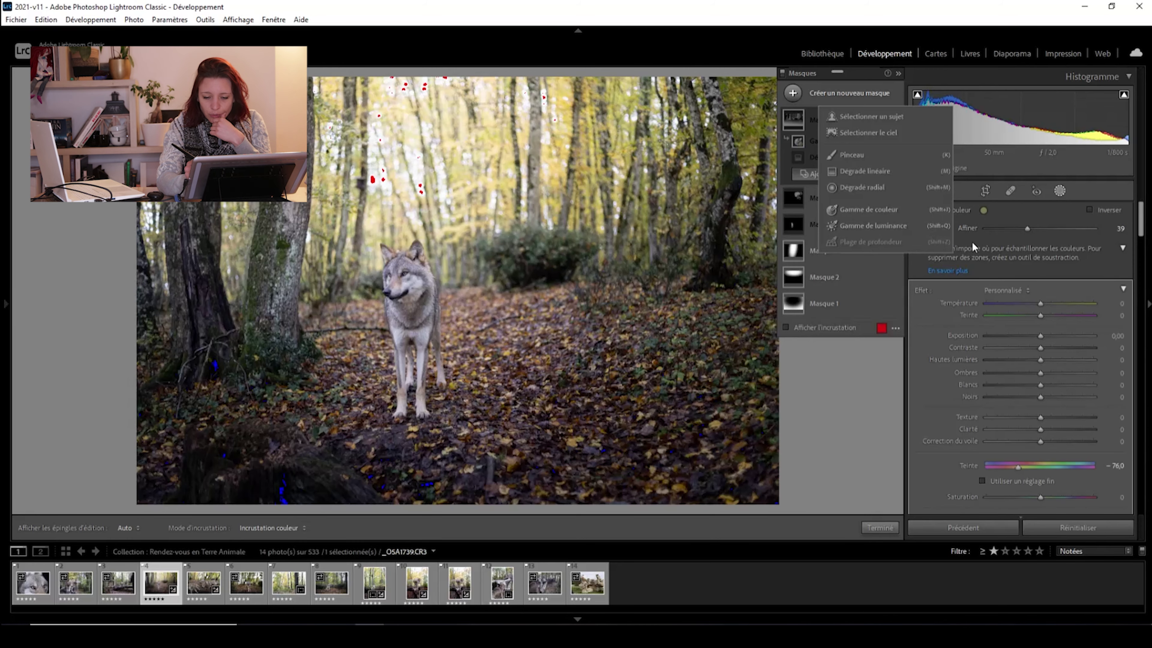
pyautogui.click(886, 225)
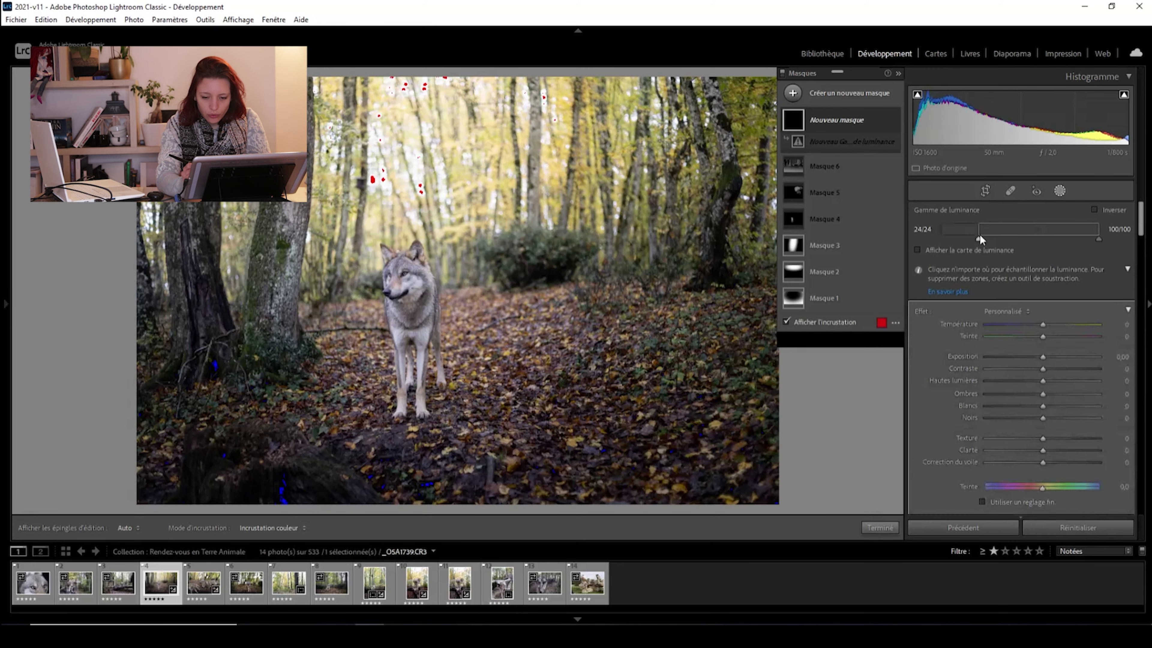
pyautogui.moveTo(1103, 242); pyautogui.dragTo(1063, 239)
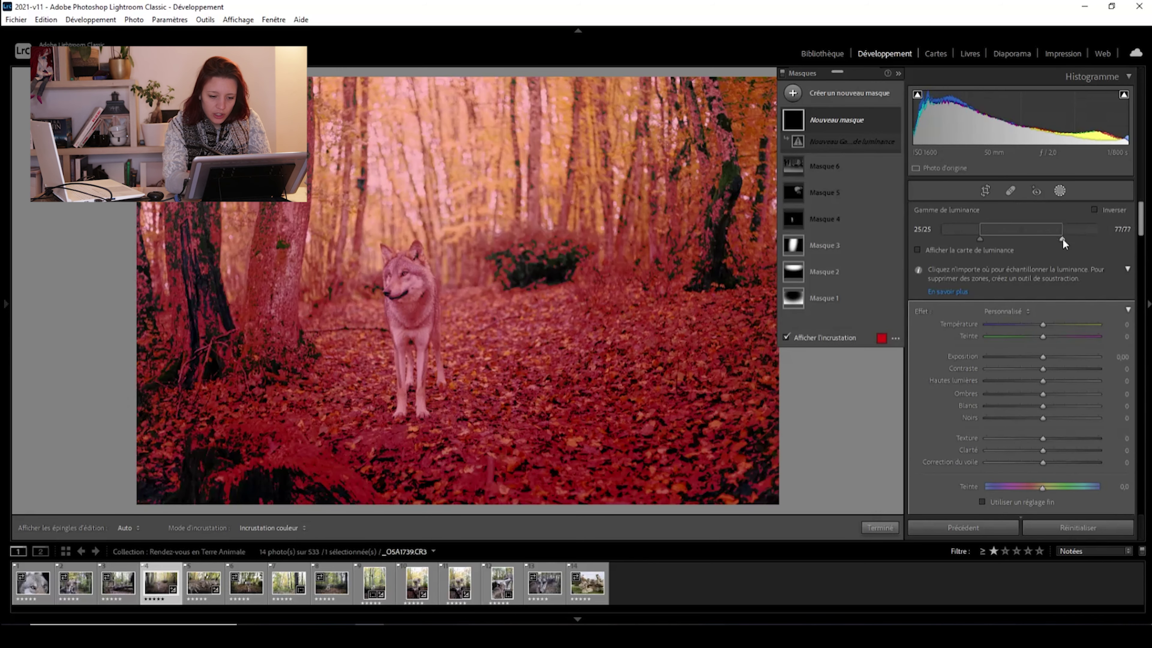
pyautogui.click(420, 135)
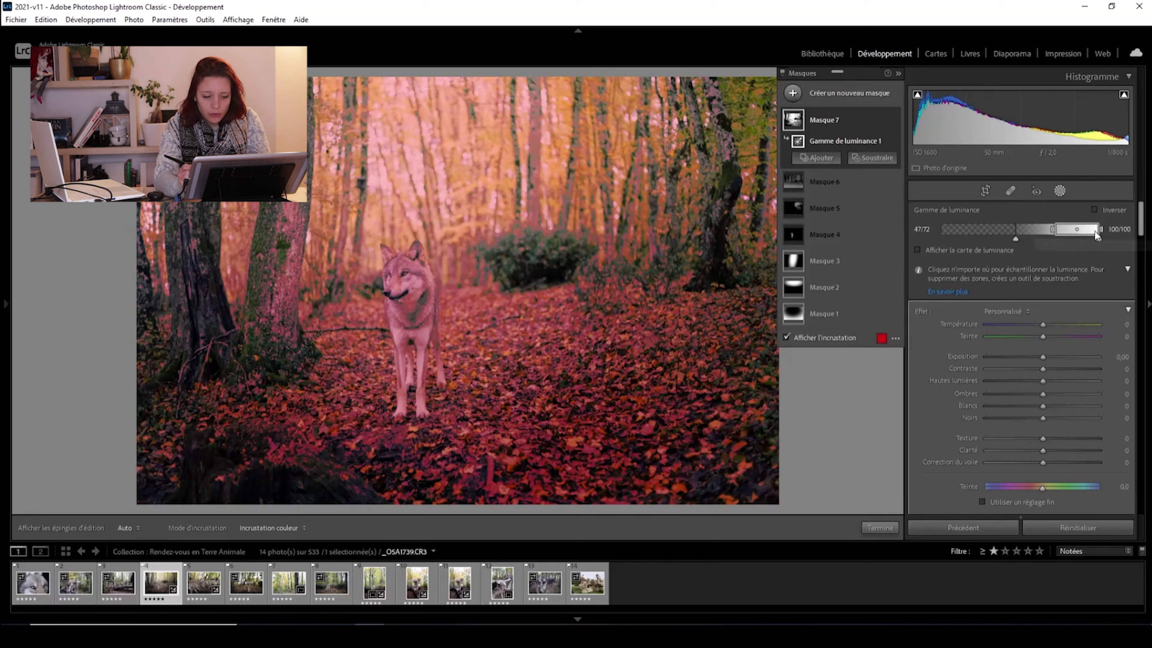
pyautogui.moveTo(1051, 228); pyautogui.dragTo(1089, 229)
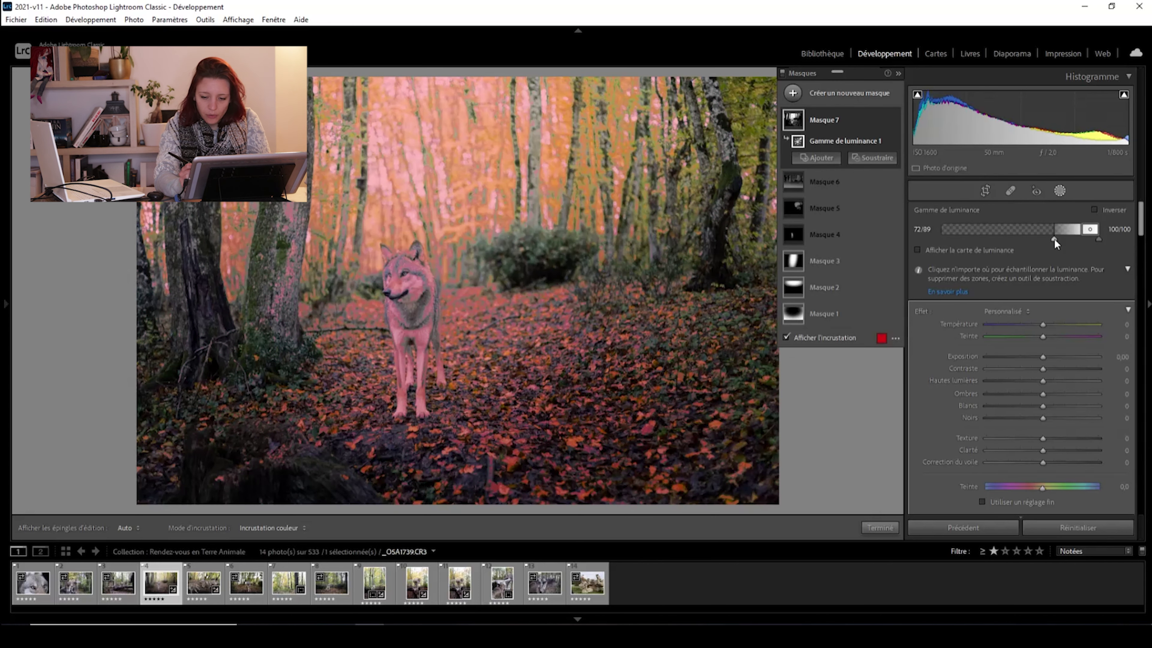
pyautogui.moveTo(1078, 240); pyautogui.dragTo(1054, 246)
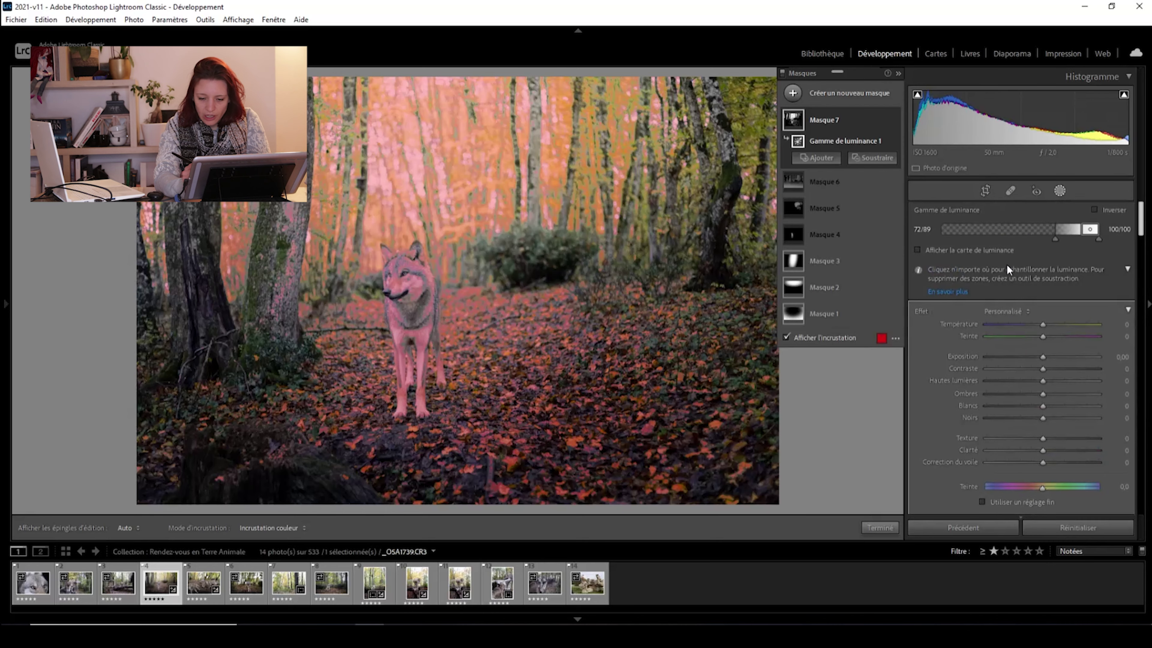
# - Display the luminance map to examine which areas the luminance range mask covers
pyautogui.click(1003, 253)
pyautogui.click(1002, 252)
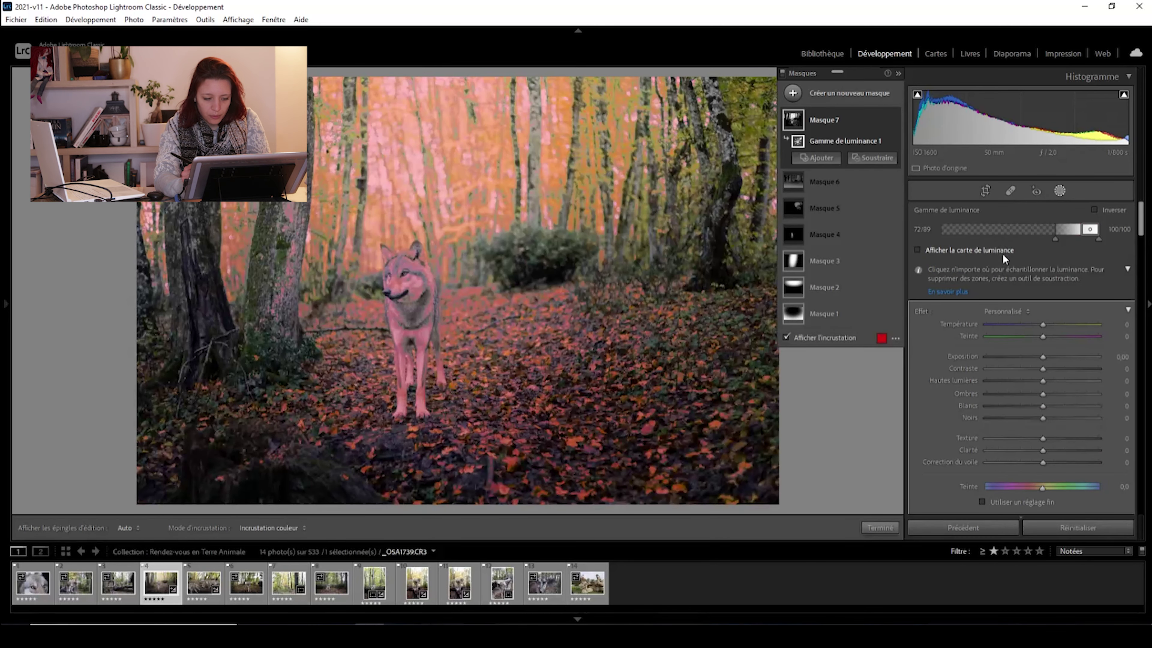
pyautogui.click(1004, 254)
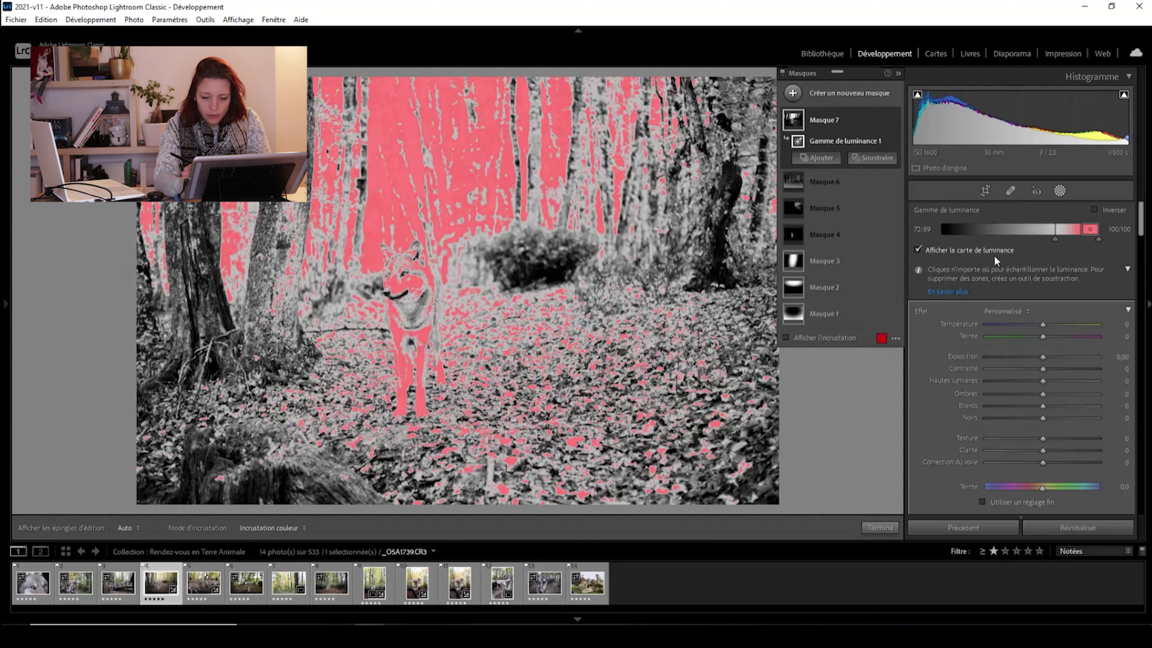
# - Set the hue (Teinte) of Masque 7 to 88.5, turn off its overlay and hide the mask's effect
pyautogui.scroll(-5, 1048, 320)
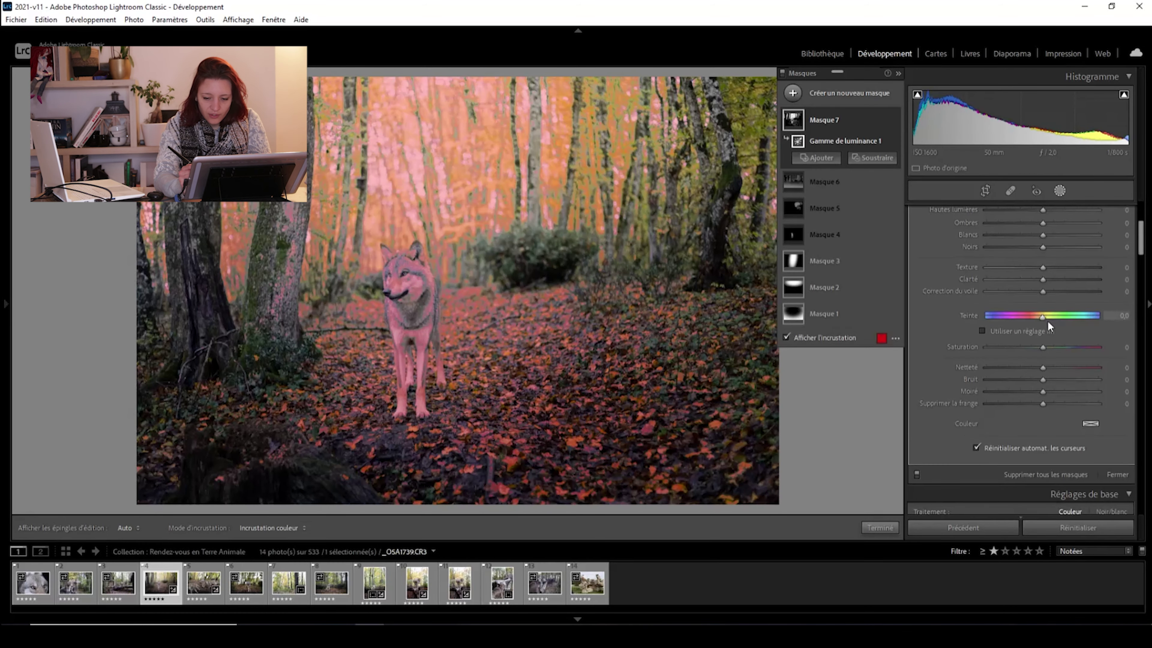
pyautogui.moveTo(1043, 319); pyautogui.dragTo(1084, 313)
pyautogui.press('o')
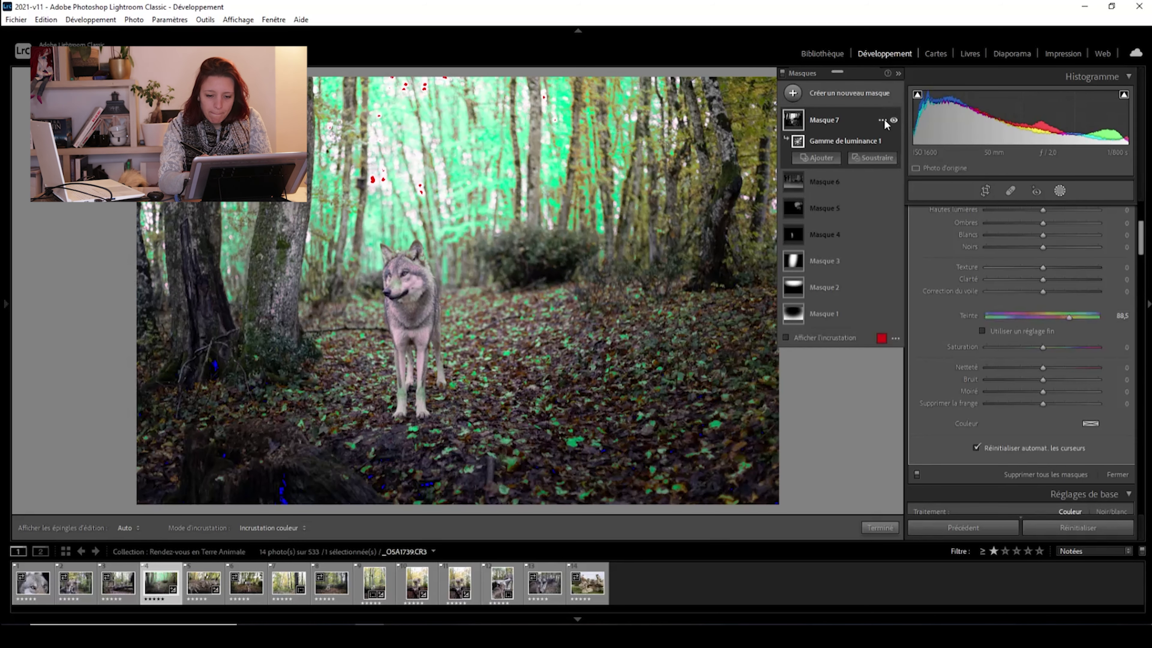
pyautogui.click(894, 120)
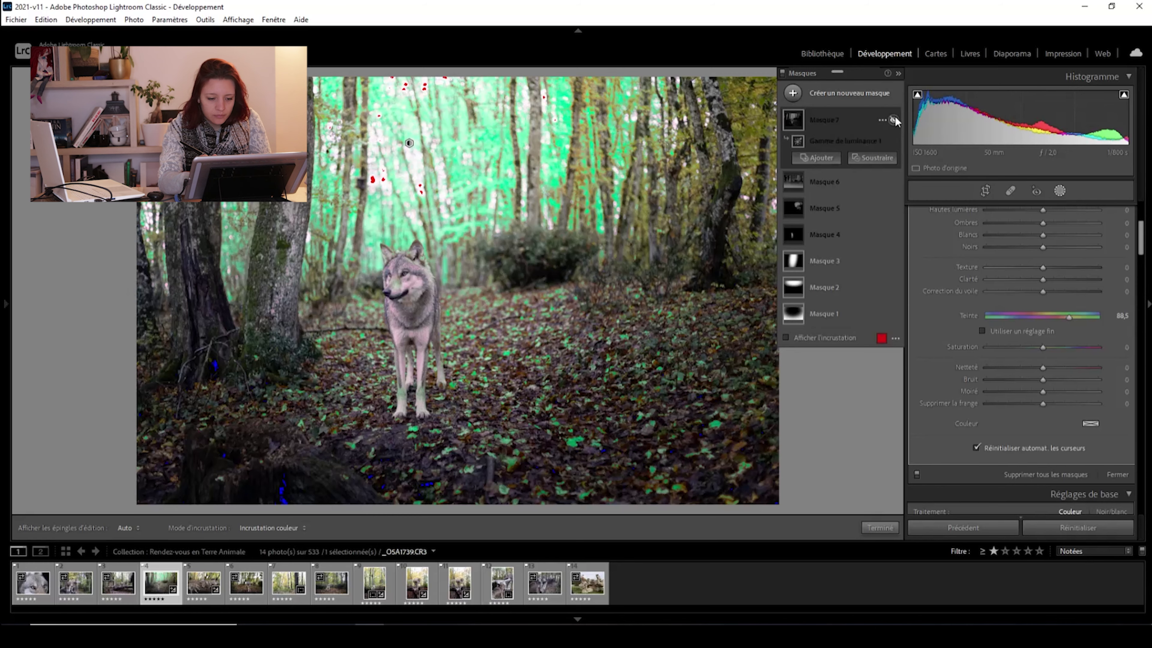
# - Open the last photo in the filmstrip, the wolf pack on the rocks, and create a mask that selects the sky (Sélectionner le ciel)
pyautogui.click(871, 94)
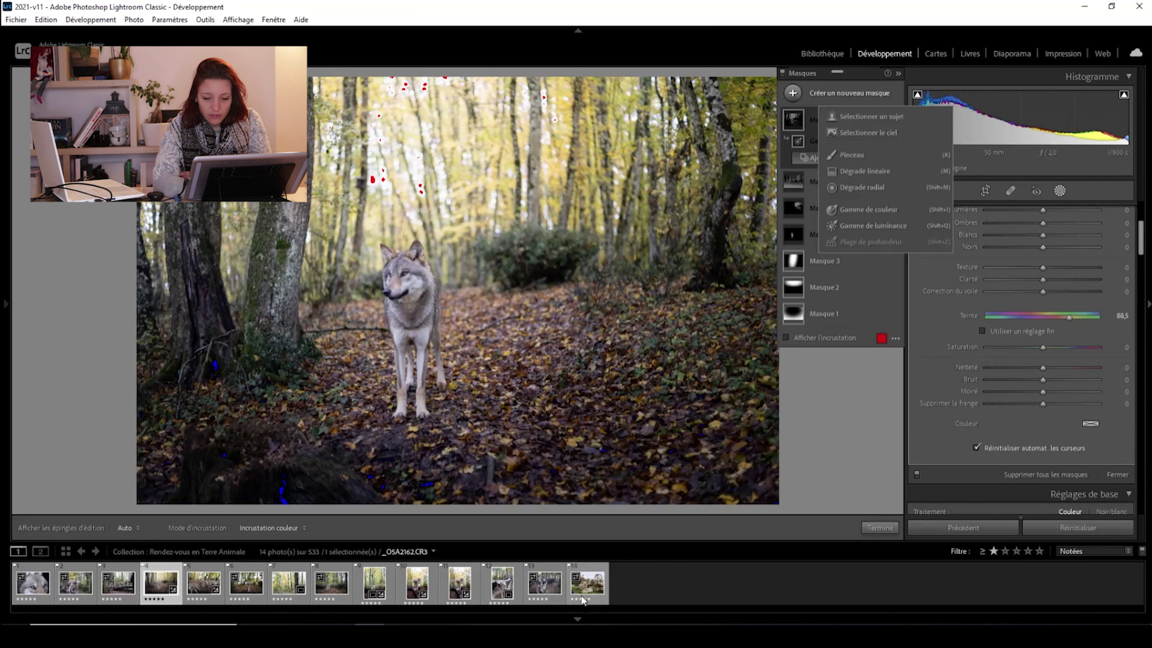
pyautogui.click(590, 578)
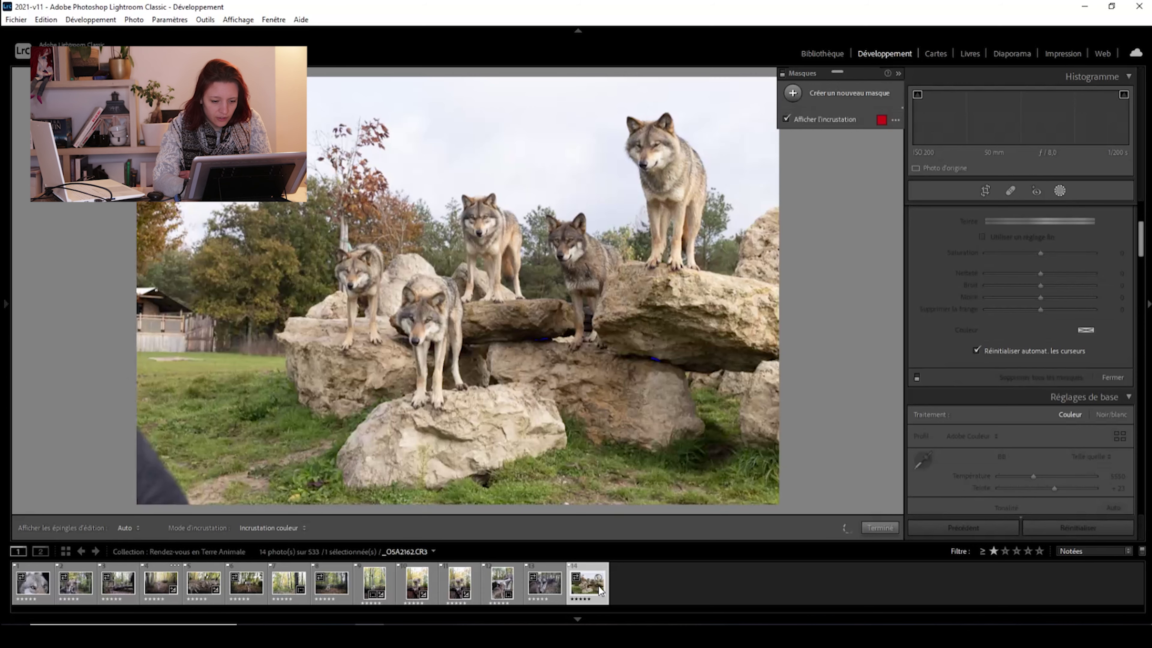
pyautogui.click(1061, 191)
pyautogui.click(982, 242)
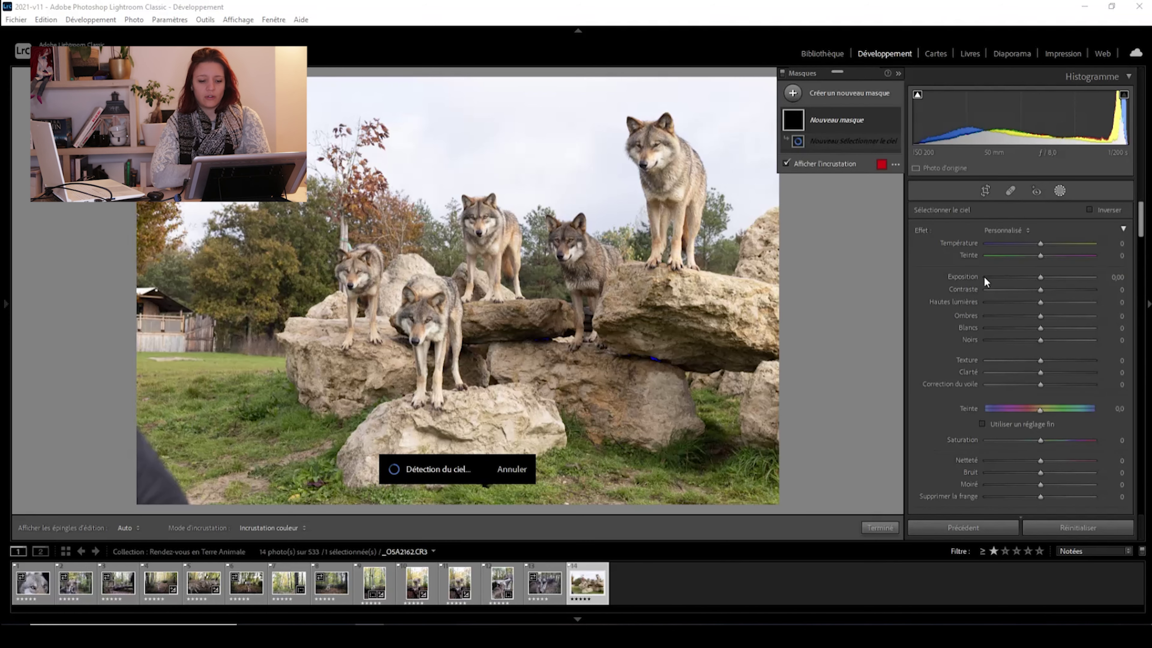
# - Set the sky mask's exposure (Exposition) to -3,06 and, after trying other contrast values, reset its contrast to 0
pyautogui.click(1006, 275)
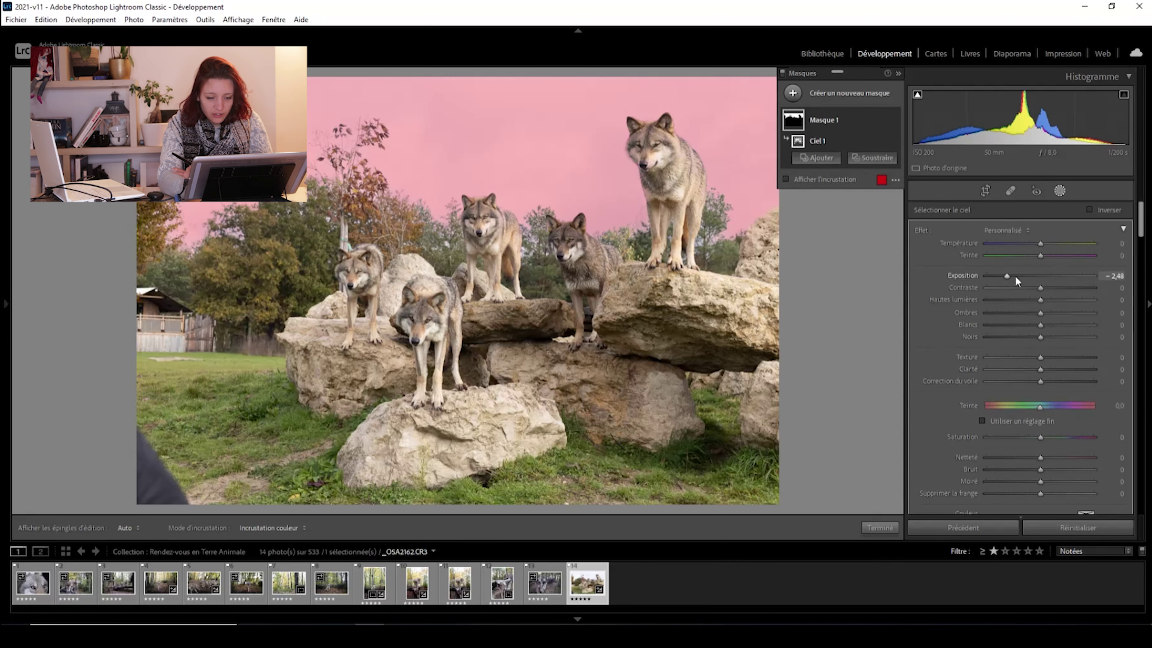
pyautogui.moveTo(1006, 275)
pyautogui.mouseDown()
pyautogui.moveTo(929, 289)
pyautogui.moveTo(999, 285)
pyautogui.mouseUp()
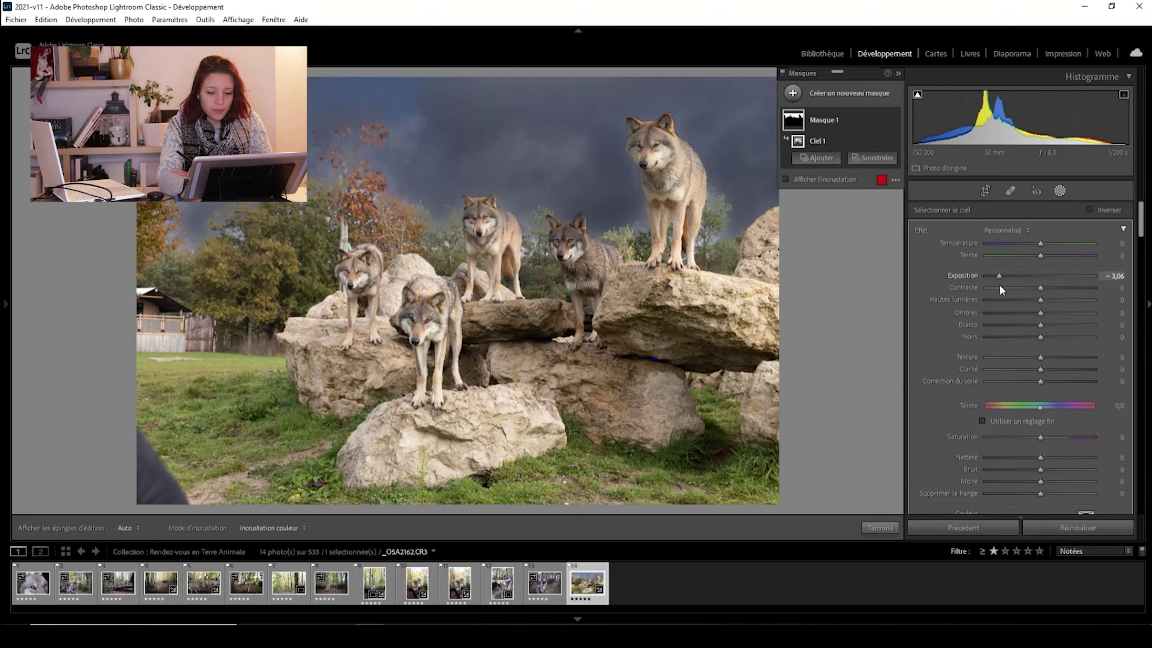
pyautogui.click(1015, 288)
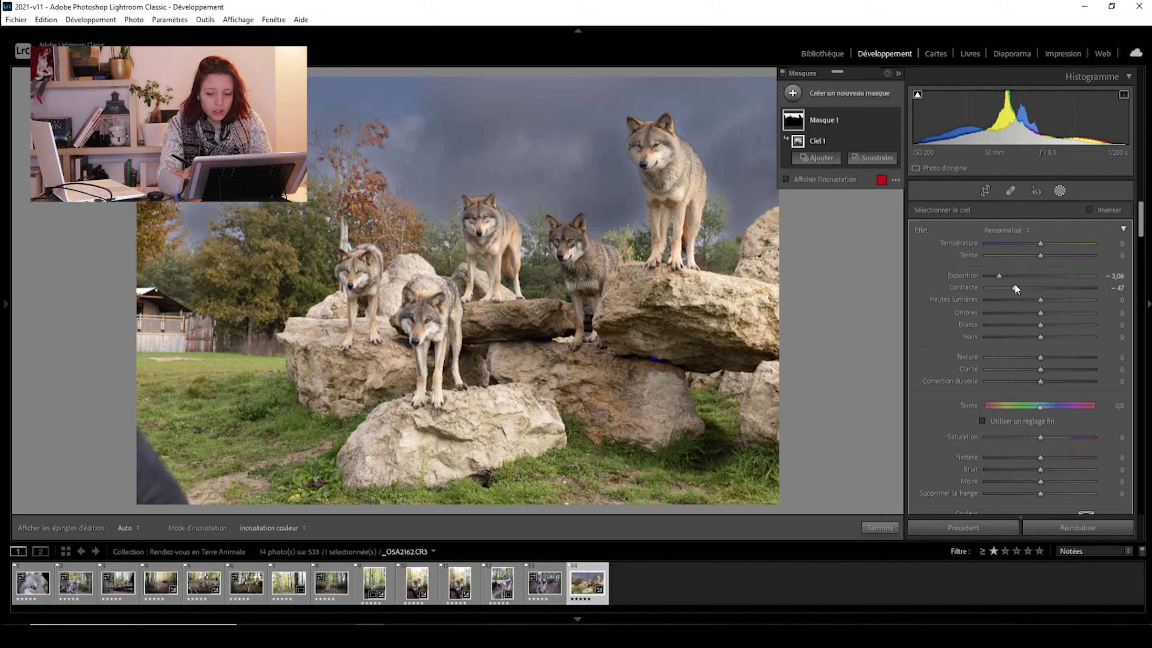
pyautogui.moveTo(1014, 282); pyautogui.dragTo(1050, 292)
pyautogui.doubleClick(1049, 288)
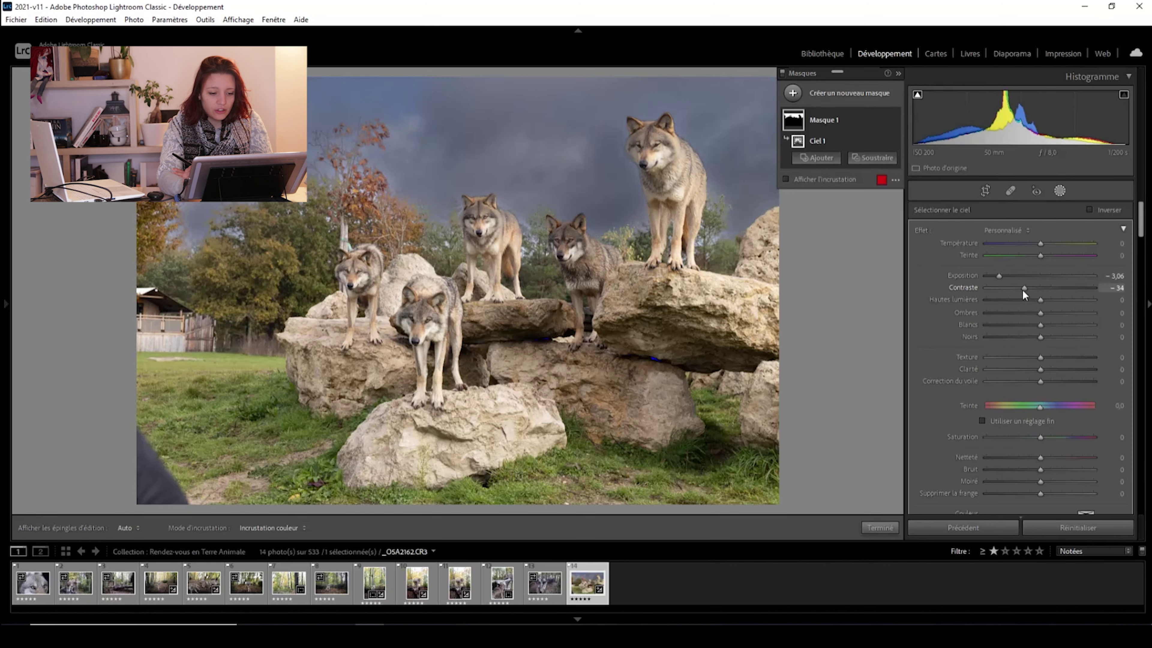
# - Set the sky mask's highlights to 50, shadows to -100, whites to 92 and blacks to 17
pyautogui.click(1062, 300)
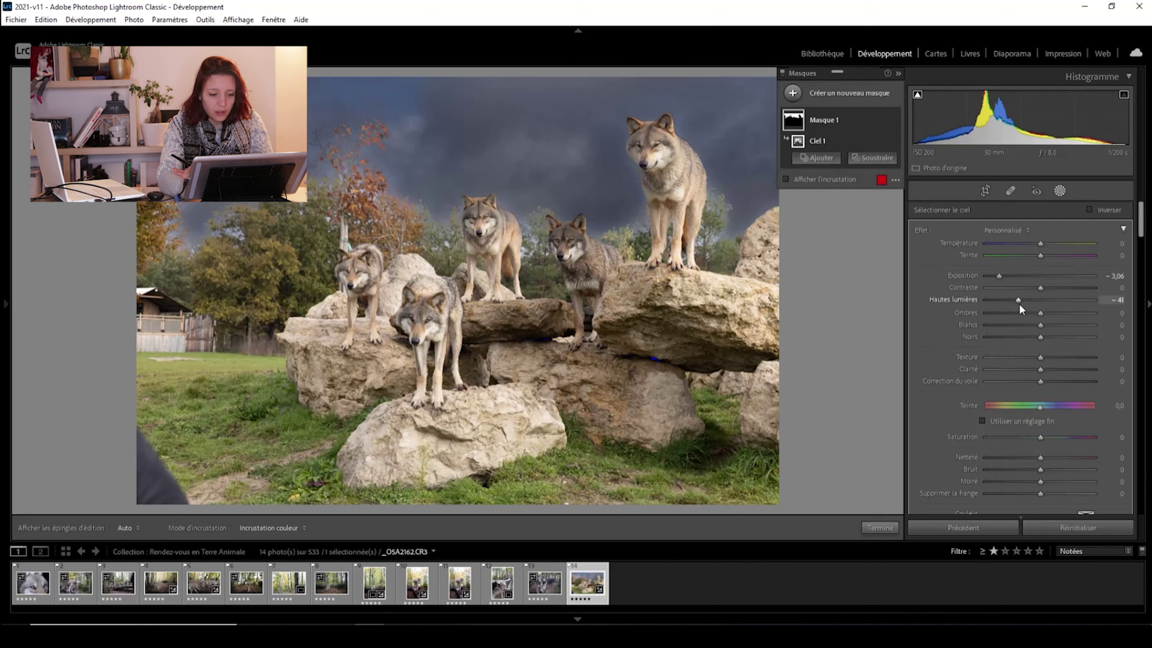
pyautogui.click(1066, 300)
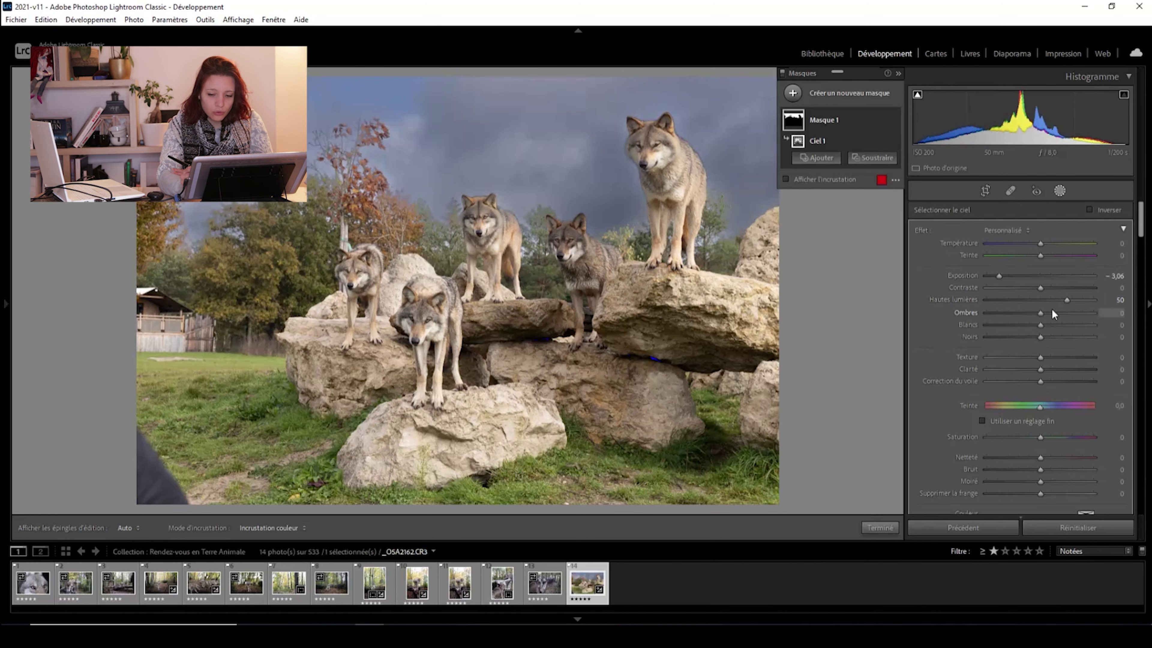
pyautogui.click(986, 313)
pyautogui.moveTo(1083, 328); pyautogui.dragTo(1051, 346)
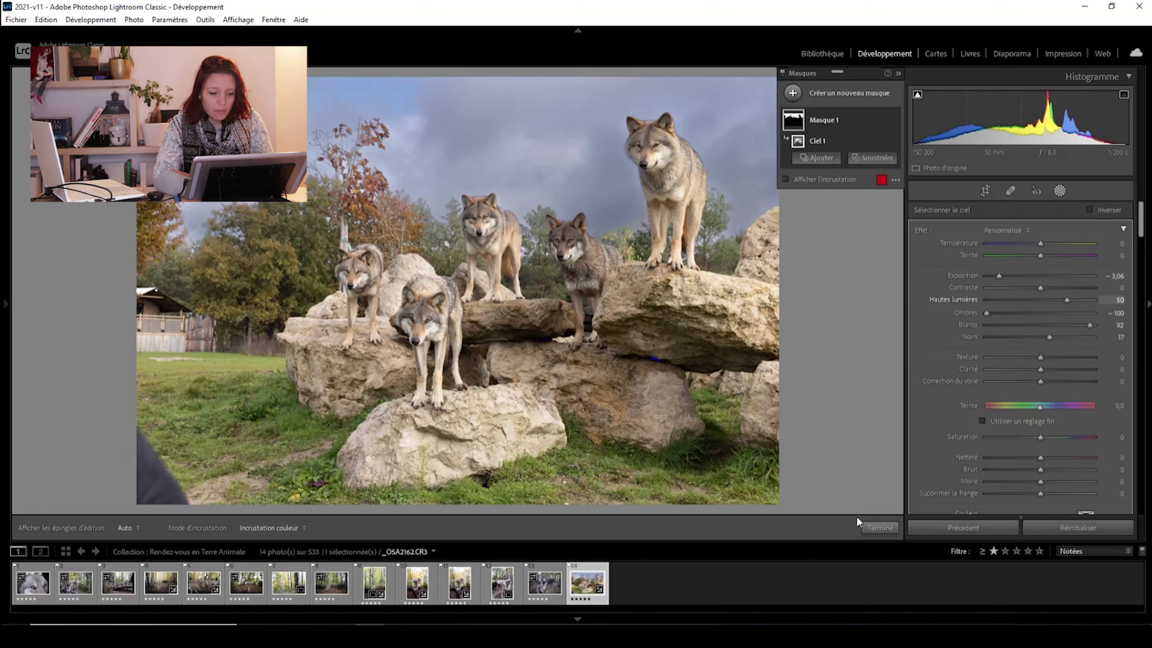
# - Inspect the wolves' edges up close and subtract the dark wolf's ears from the sky mask with a size 11 brush
pyautogui.click(498, 204)
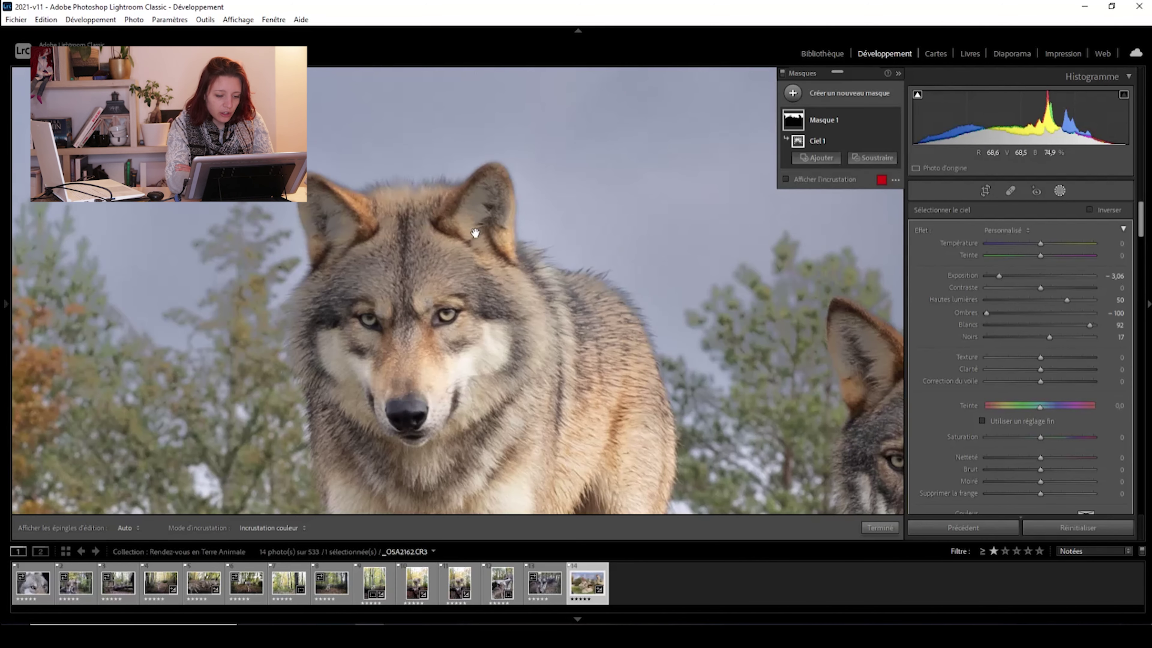
pyautogui.moveTo(723, 418); pyautogui.dragTo(644, 292)
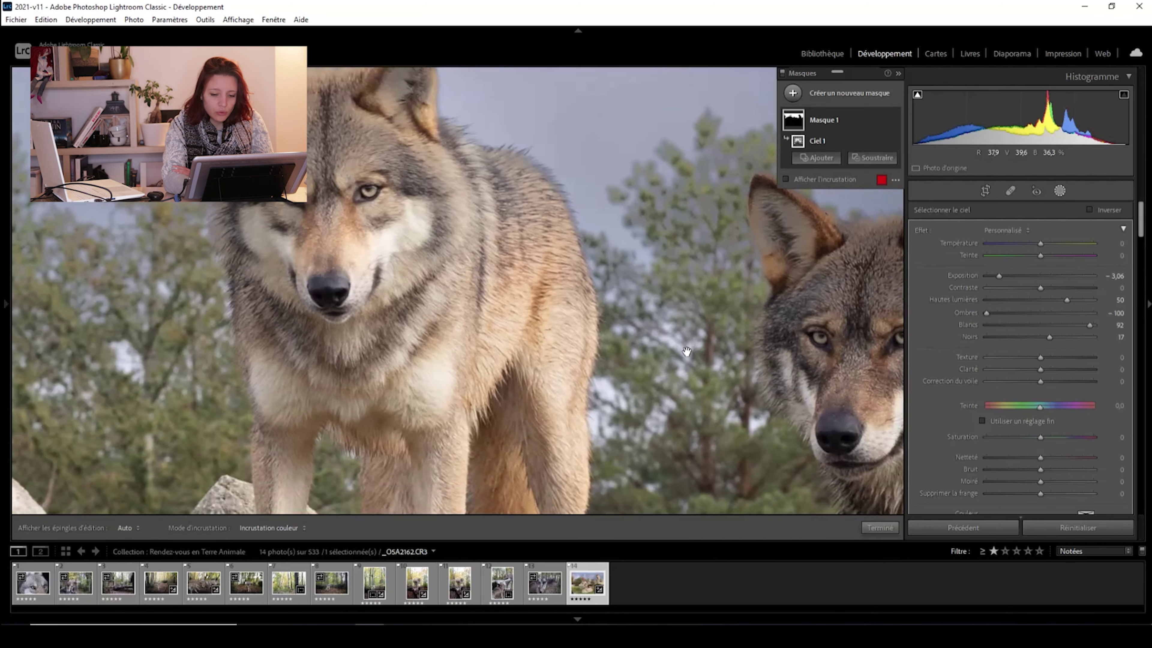
pyautogui.moveTo(747, 297); pyautogui.dragTo(565, 482)
pyautogui.moveTo(774, 444); pyautogui.dragTo(646, 319)
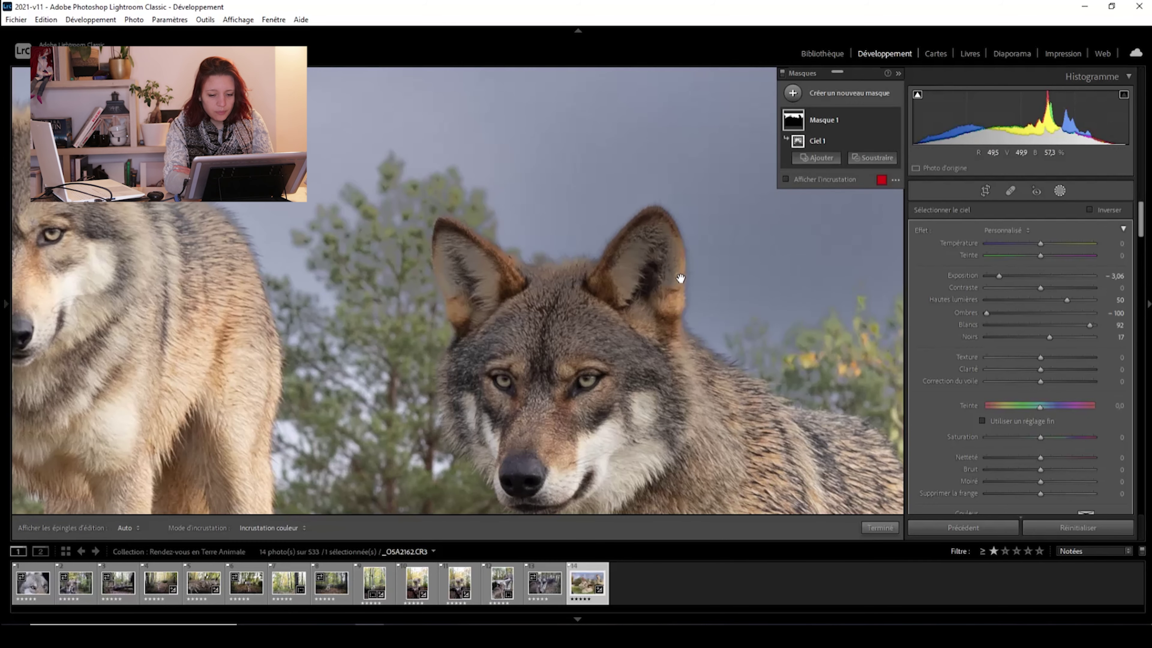
pyautogui.moveTo(681, 275); pyautogui.dragTo(776, 231)
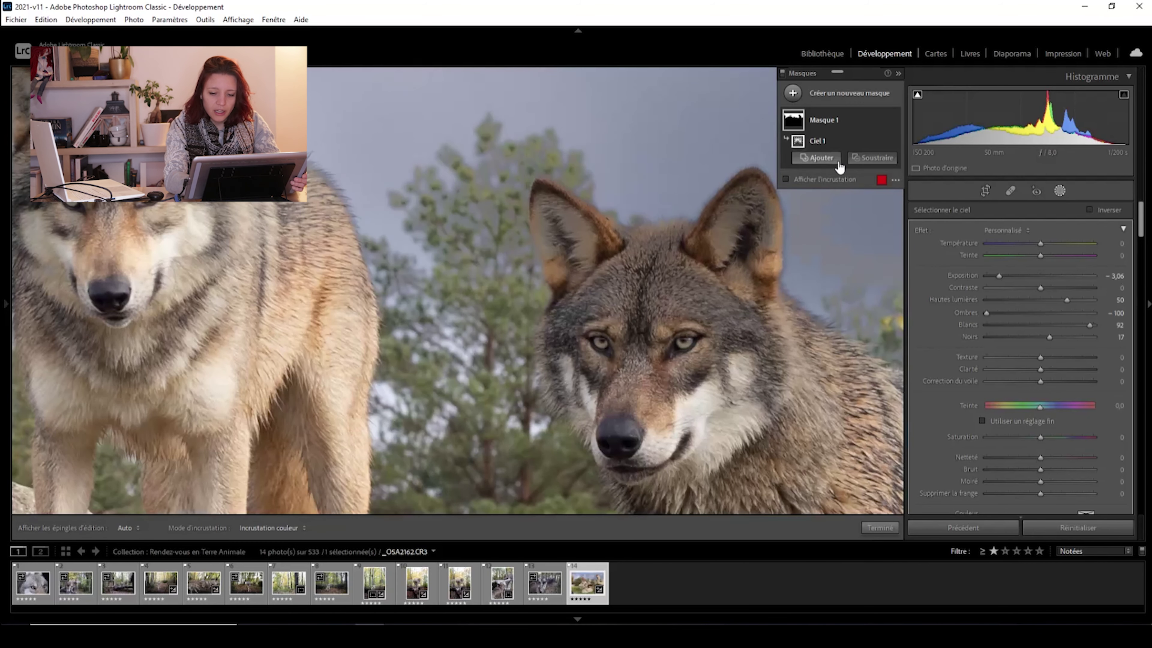
pyautogui.click(819, 158)
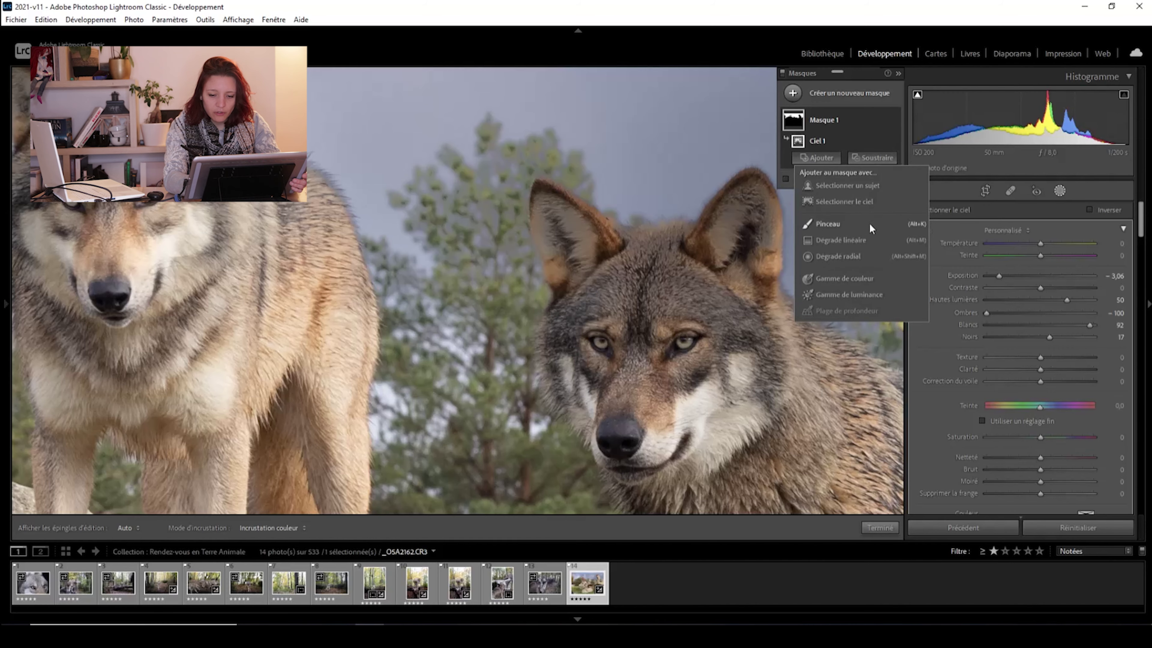
pyautogui.click(878, 158)
pyautogui.click(861, 222)
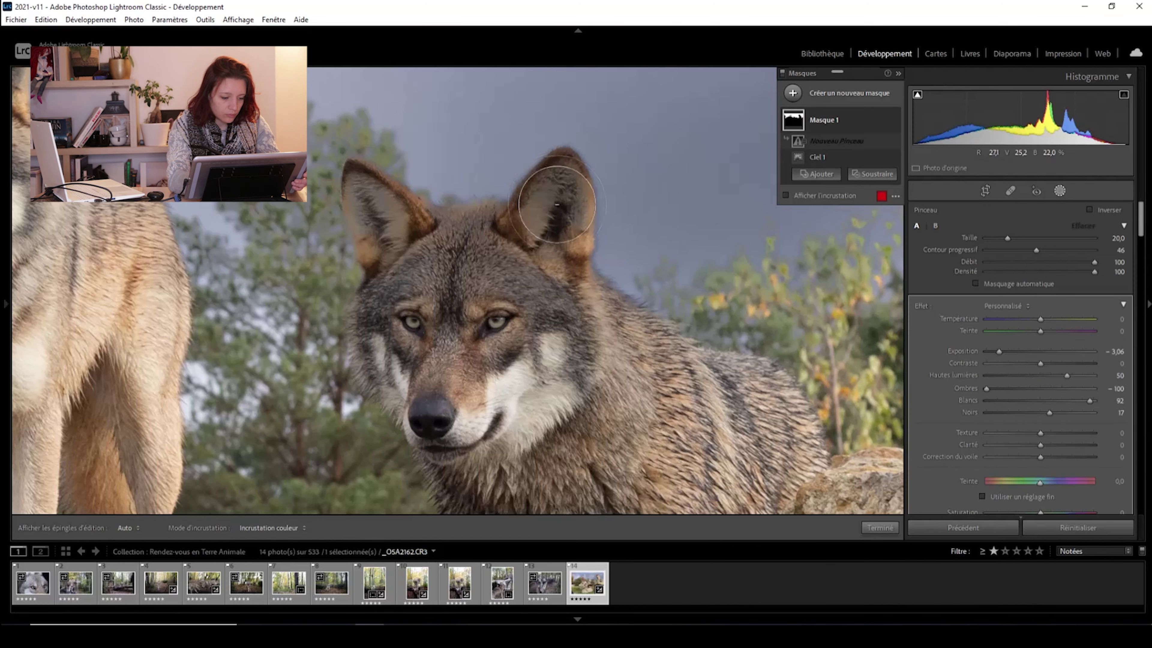
pyautogui.scroll(-4, 557, 206)
pyautogui.moveTo(540, 233)
pyautogui.mouseDown()
pyautogui.moveTo(559, 167)
pyautogui.moveTo(493, 246)
pyautogui.moveTo(552, 186)
pyautogui.moveTo(564, 251)
pyautogui.moveTo(566, 183)
pyautogui.moveTo(524, 262)
pyautogui.moveTo(407, 225)
pyautogui.moveTo(360, 185)
pyautogui.moveTo(379, 258)
pyautogui.mouseUp()
pyautogui.scroll(-5, 547, 242)
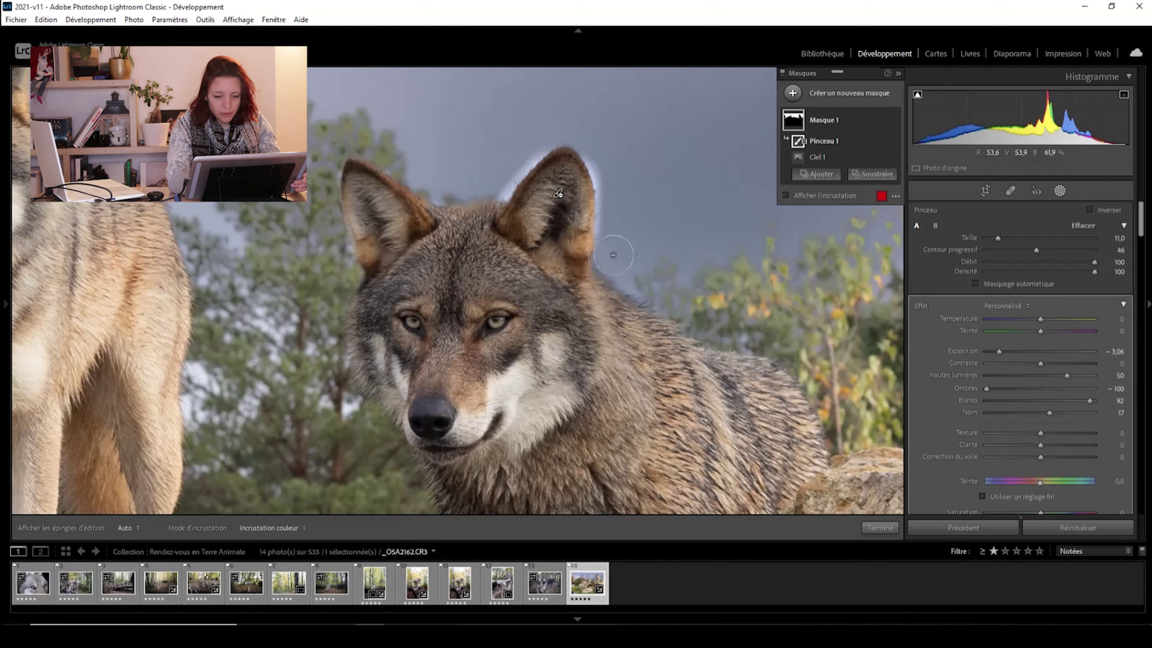
# - Erase the brush spill in the sky around the dark wolf's ear with a size 4 eraser feathered at 99
pyautogui.press('alt')
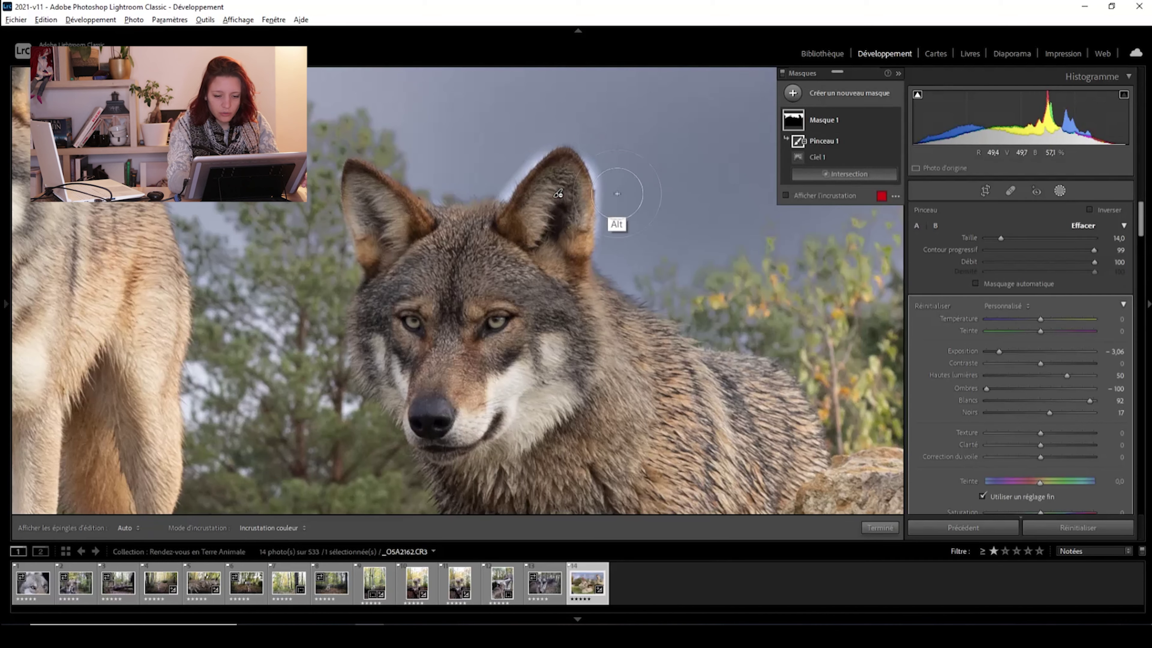
pyautogui.scroll(-5, 616, 194)
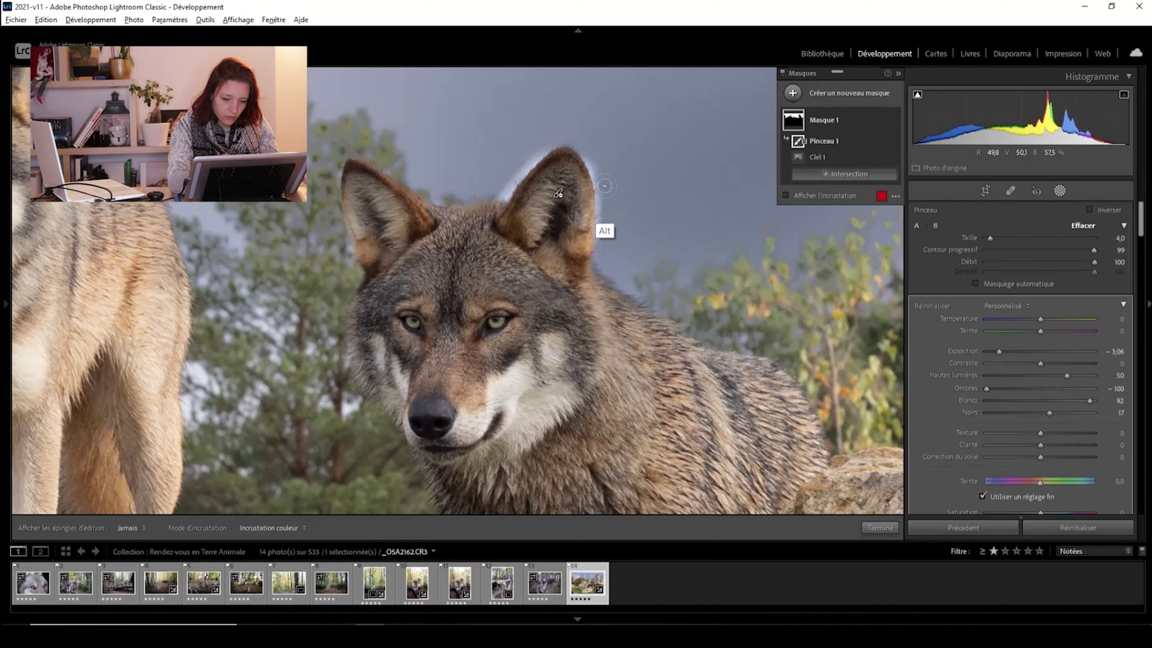
pyautogui.moveTo(600, 171); pyautogui.dragTo(604, 257)
pyautogui.moveTo(518, 166)
pyautogui.mouseDown()
pyautogui.moveTo(542, 149)
pyautogui.moveTo(572, 155)
pyautogui.moveTo(520, 168)
pyautogui.mouseUp()
pyautogui.moveTo(583, 149)
pyautogui.mouseDown()
pyautogui.moveTo(627, 154)
pyautogui.moveTo(602, 240)
pyautogui.mouseUp()
pyautogui.moveTo(597, 191)
pyautogui.mouseDown()
pyautogui.moveTo(508, 186)
pyautogui.moveTo(501, 198)
pyautogui.mouseUp()
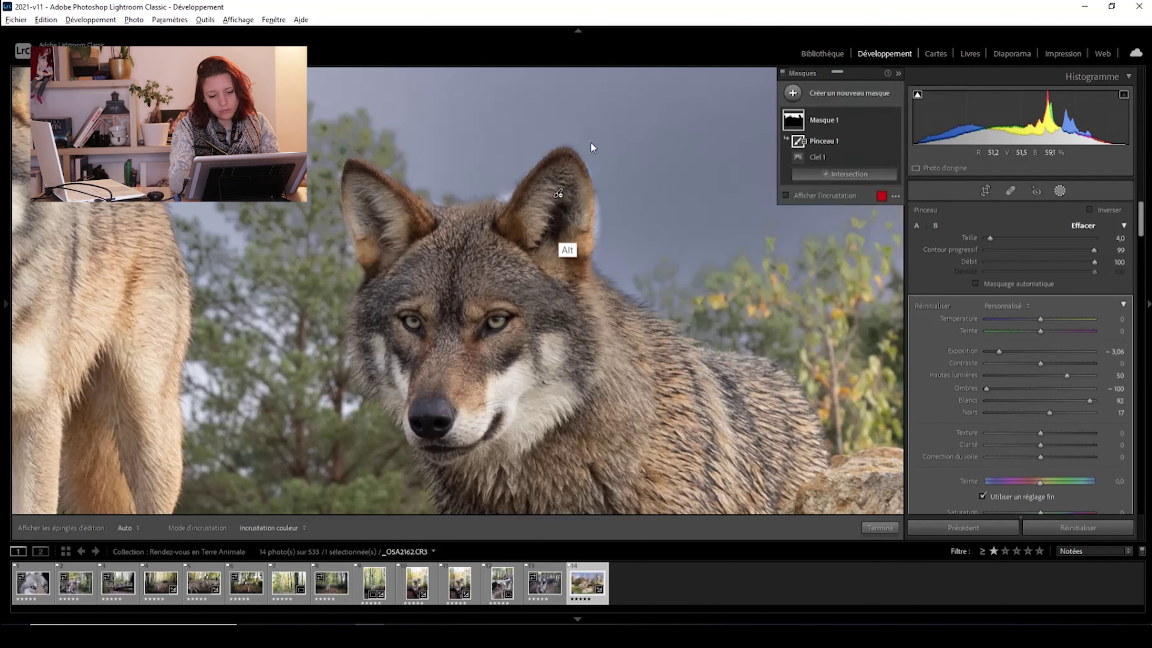
pyautogui.press('h')
pyautogui.press('h')
pyautogui.press('h')
# - Subtract the dark wolf's neck edge and the pale wolf's head from the sky mask with the size 11 brush, and hide the edit pins
pyautogui.moveTo(582, 284)
pyautogui.mouseDown()
pyautogui.moveTo(603, 286)
pyautogui.moveTo(625, 313)
pyautogui.mouseUp()
pyautogui.moveTo(382, 457); pyautogui.dragTo(795, 552)
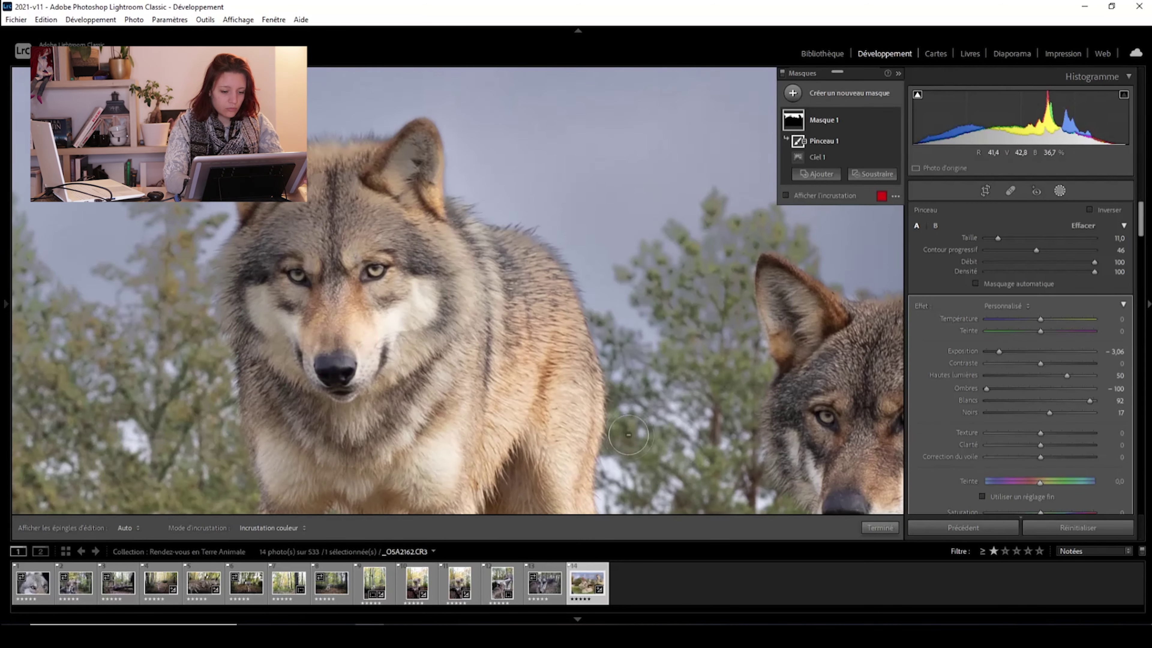
pyautogui.moveTo(295, 214)
pyautogui.mouseDown()
pyautogui.moveTo(419, 177)
pyautogui.moveTo(297, 260)
pyautogui.mouseUp()
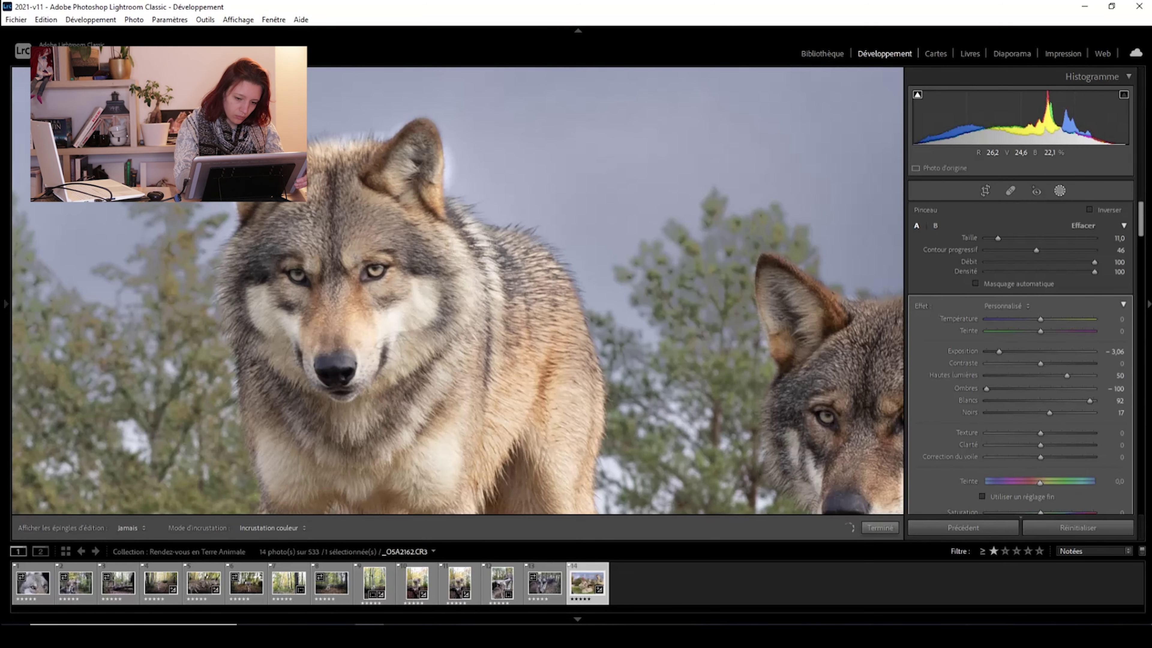
pyautogui.press('h')
# - Erase the brush spill in the sky around the pale wolf's head and back with the size 4 eraser, and show the whole photo
pyautogui.press('alt')
pyautogui.moveTo(326, 136); pyautogui.dragTo(354, 138)
pyautogui.moveTo(448, 136); pyautogui.dragTo(450, 184)
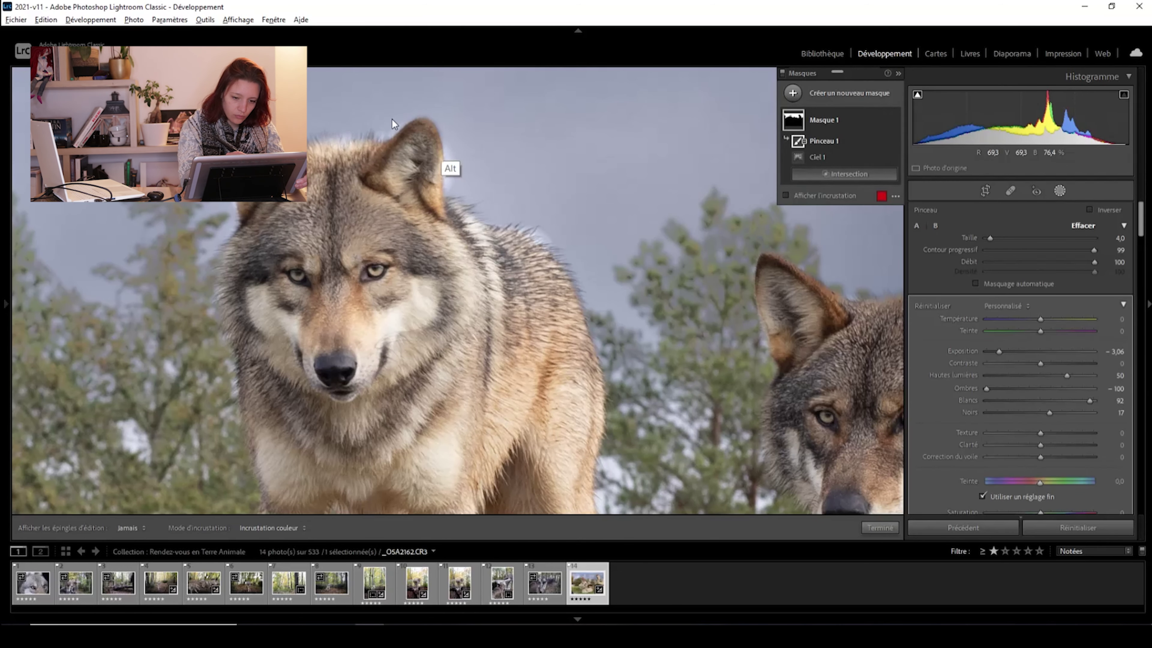
pyautogui.moveTo(229, 196); pyautogui.dragTo(232, 210)
pyautogui.moveTo(535, 229); pyautogui.dragTo(553, 248)
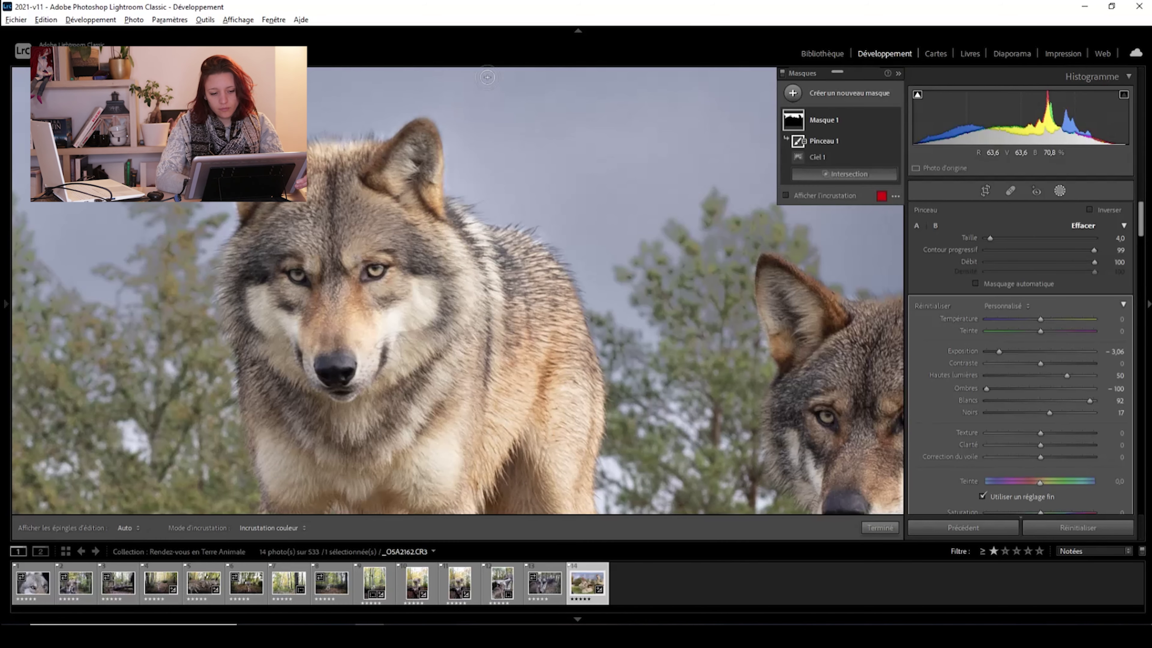
pyautogui.press('z')
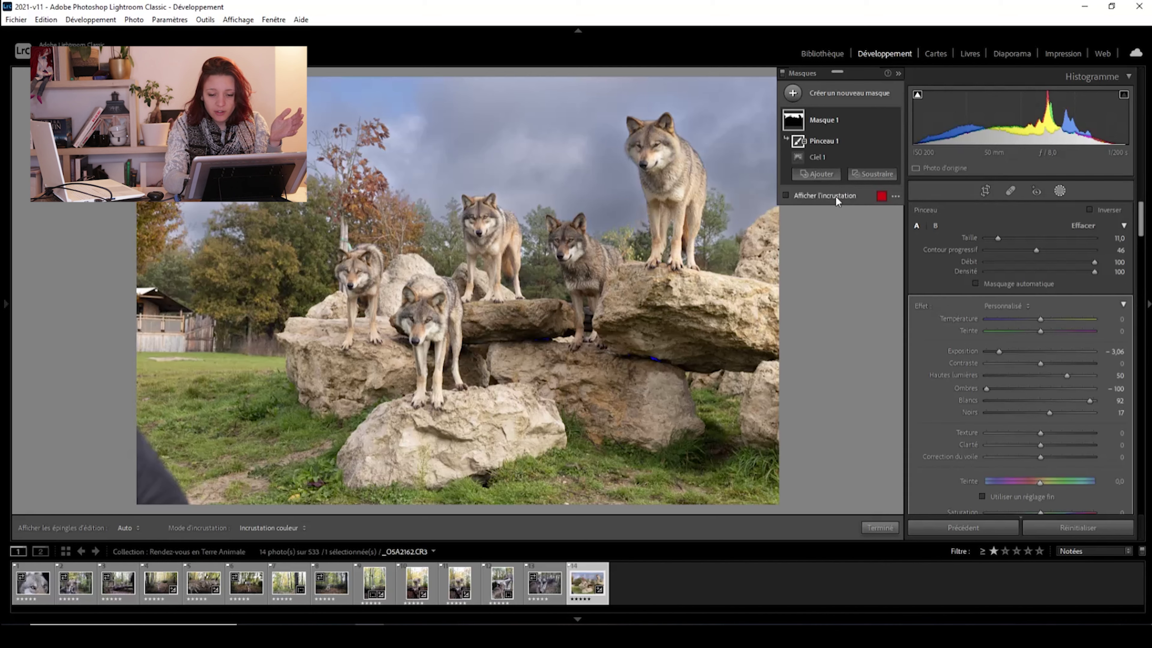
# - Create a second mask that automatically selects the subject (Sélectionner un sujet) and look over the tools for adding to it
pyautogui.click(866, 94)
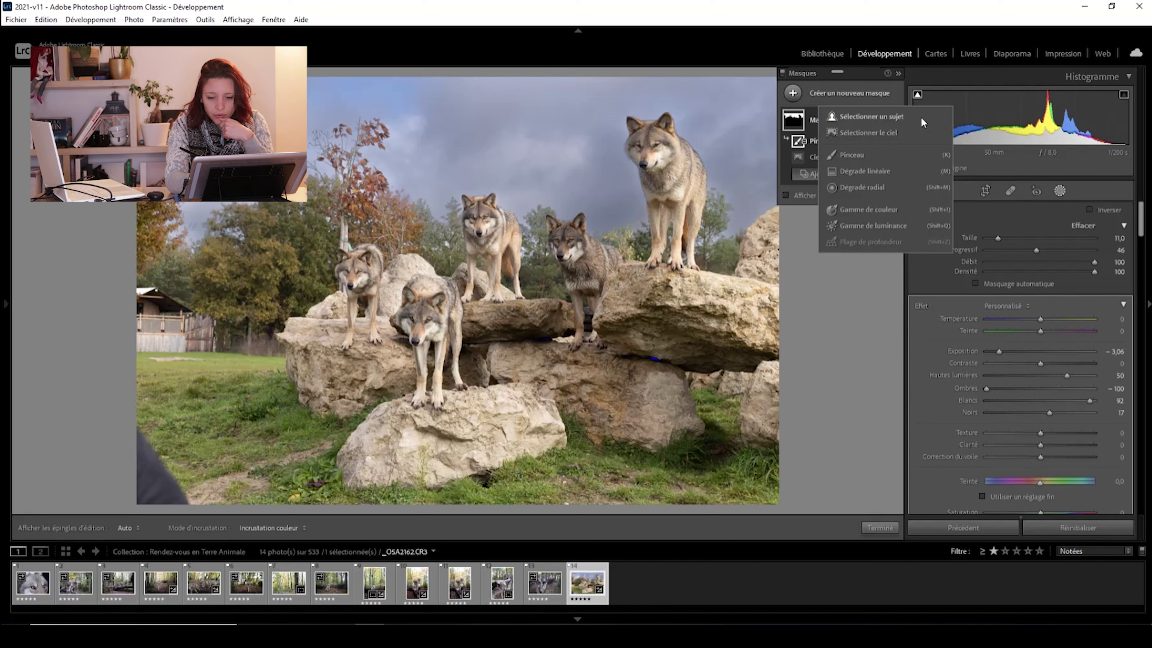
pyautogui.click(923, 117)
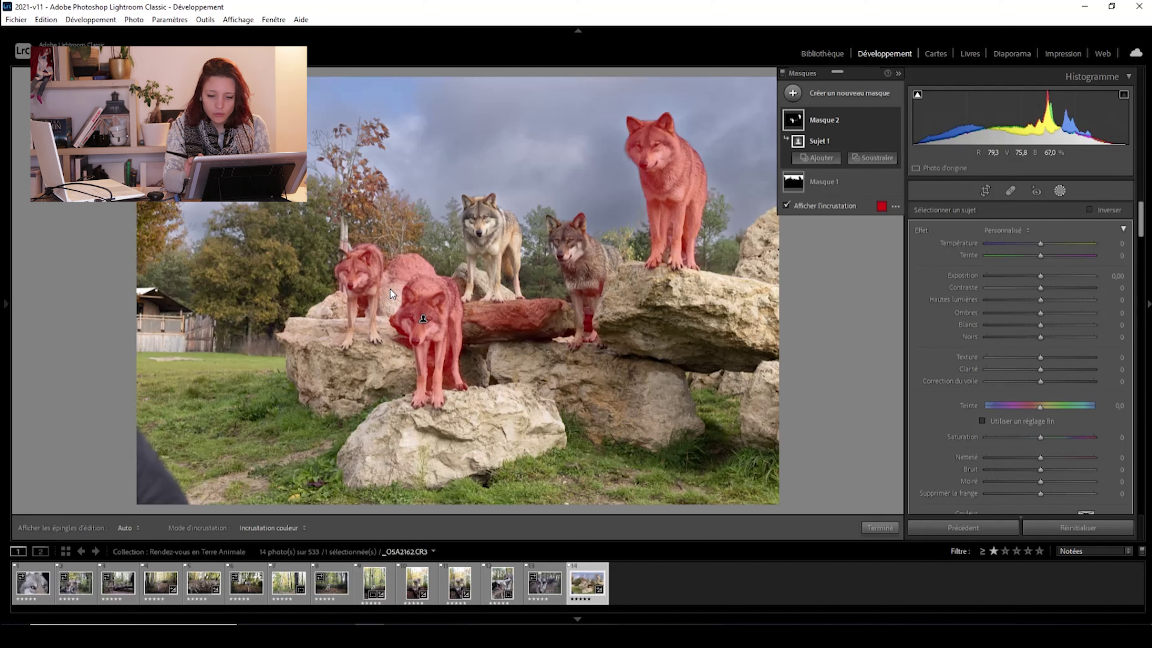
pyautogui.click(816, 158)
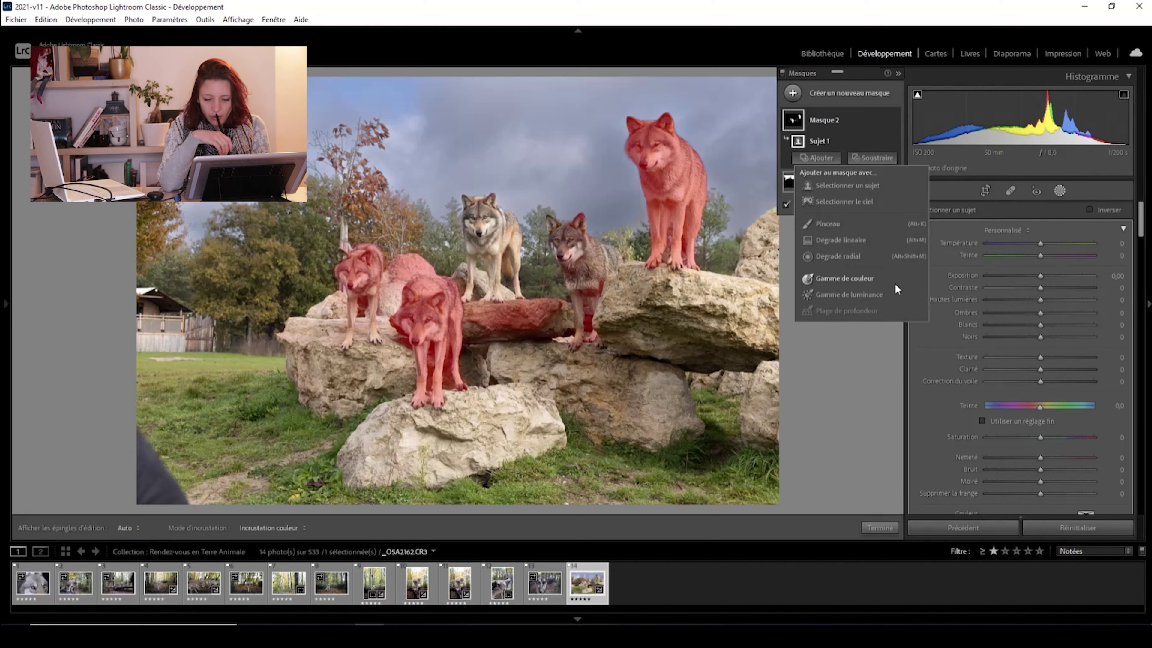
pyautogui.press('Escape')
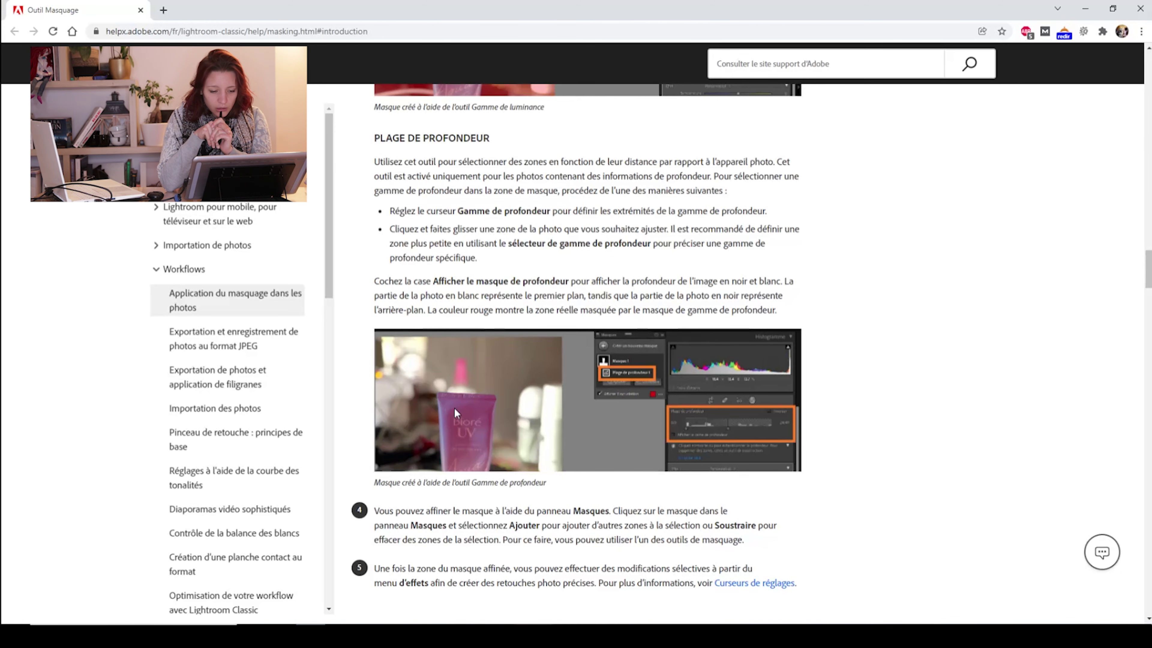
# - Switch to the browser and read the depth range (Plage de profondeur) section of Adobe's masking help page
pyautogui.scroll(-3, 456, 413)
pyautogui.scroll(3, 455, 413)
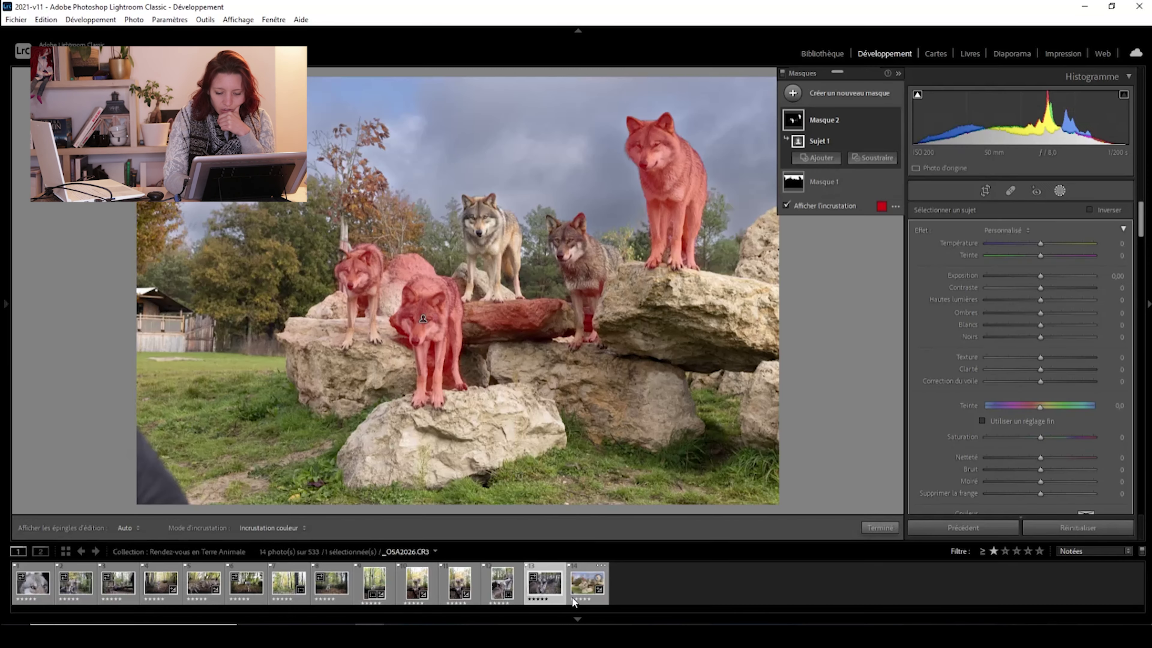